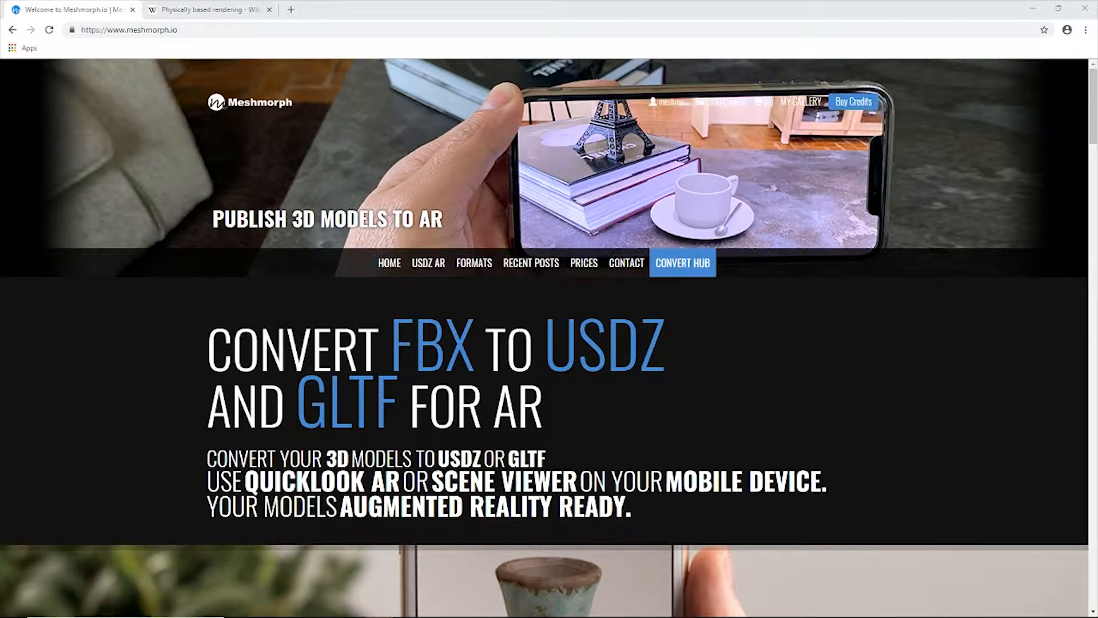
- Switch to Autodesk Maya and examine the textured elephant model from several angles and distances
mouse_move(402, 610)
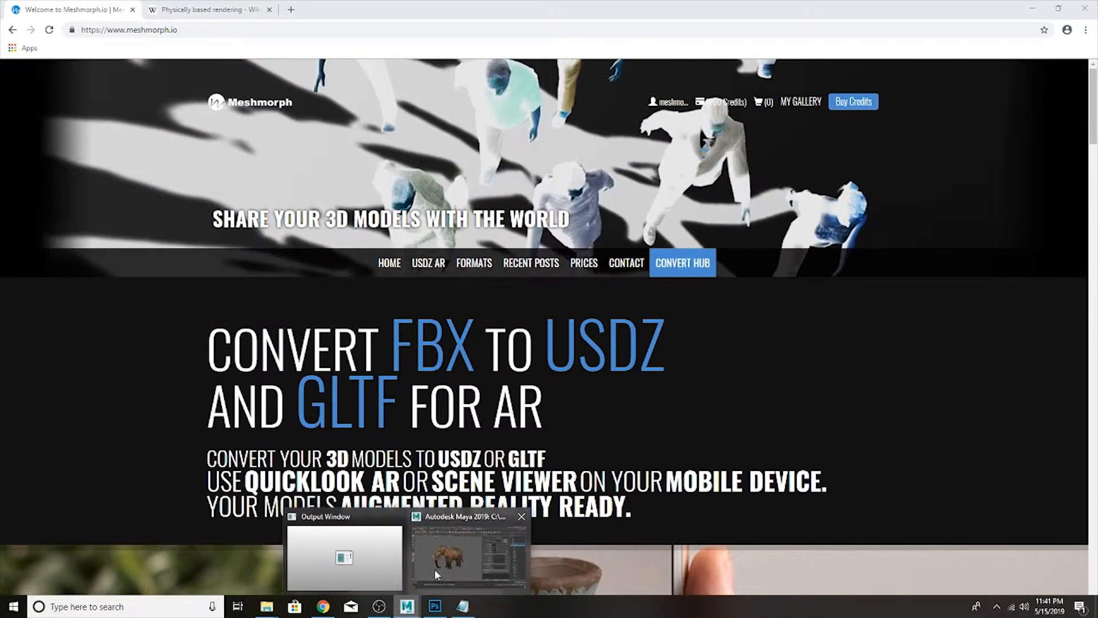
left_click(435, 567)
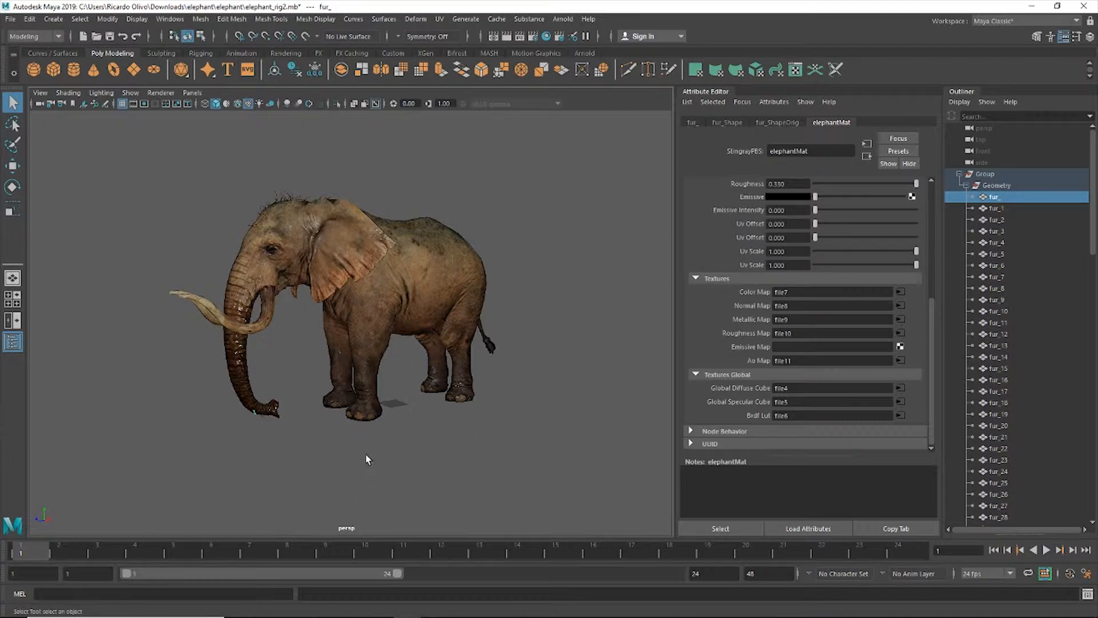
mouse_move(365, 454)
left_mouse_down("alt")
mouse_move(490, 443)
mouse_move(297, 459)
mouse_move(311, 497)
mouse_move(373, 444)
left_mouse_up("alt")
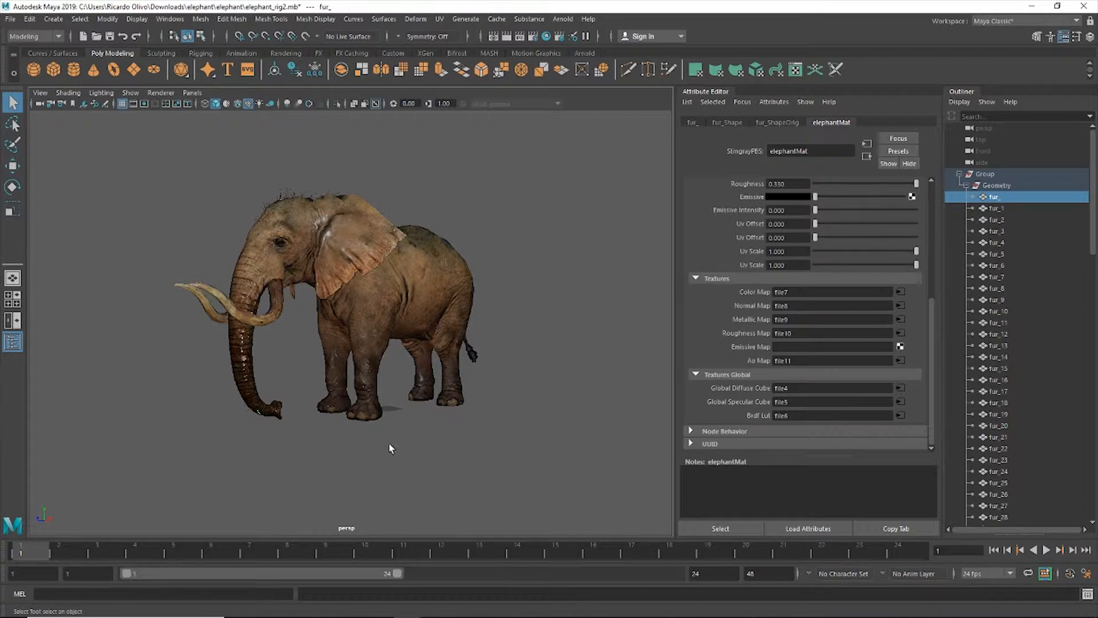
mouse_move(360, 468)
left_mouse_down("alt")
mouse_move(385, 456)
mouse_move(556, 490)
mouse_move(603, 481)
mouse_move(257, 478)
mouse_move(359, 471)
left_mouse_up("alt")
left_click_drag(464, 304, 563, 389, "alt")
scroll(398, 292, "down", 5)
scroll(396, 300, "up", 8)
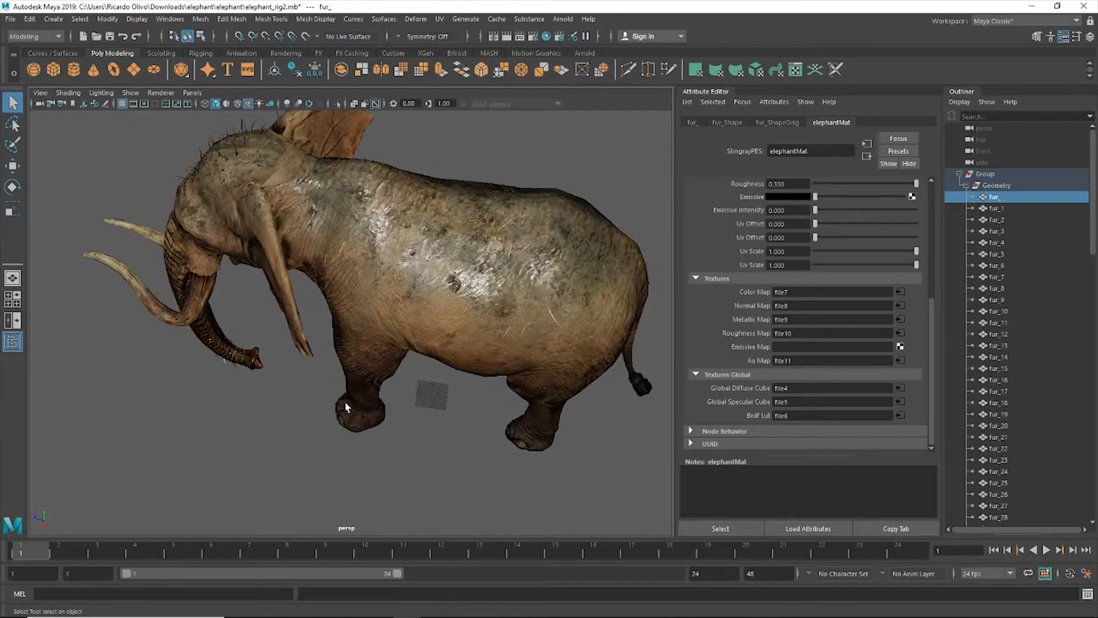
left_click_drag(346, 404, 421, 375, "alt")
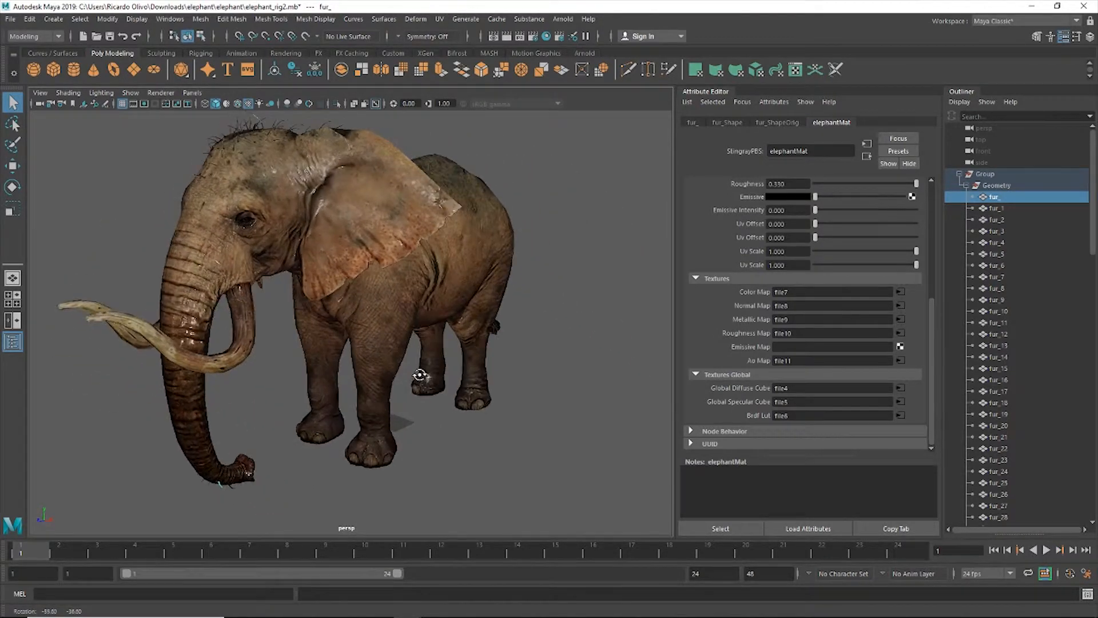
scroll(418, 378, "down", 4)
scroll(417, 375, "up", 3)
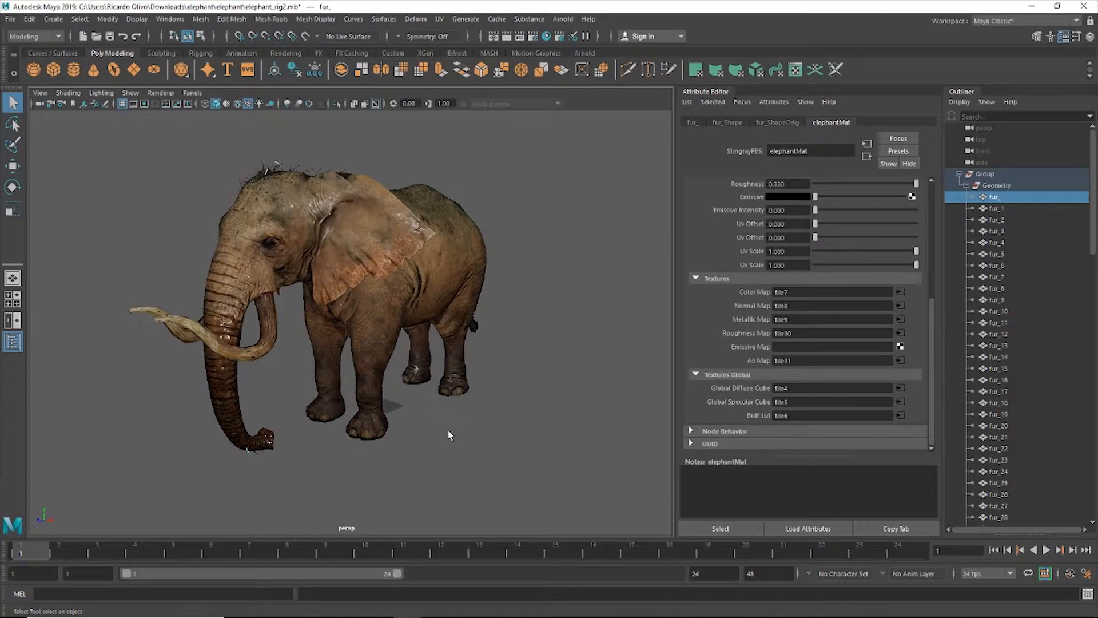
left_click_drag(560, 452, 573, 431, "alt")
mouse_move(397, 405)
left_mouse_down("alt")
mouse_move(368, 417)
mouse_move(394, 409)
left_mouse_up("alt")
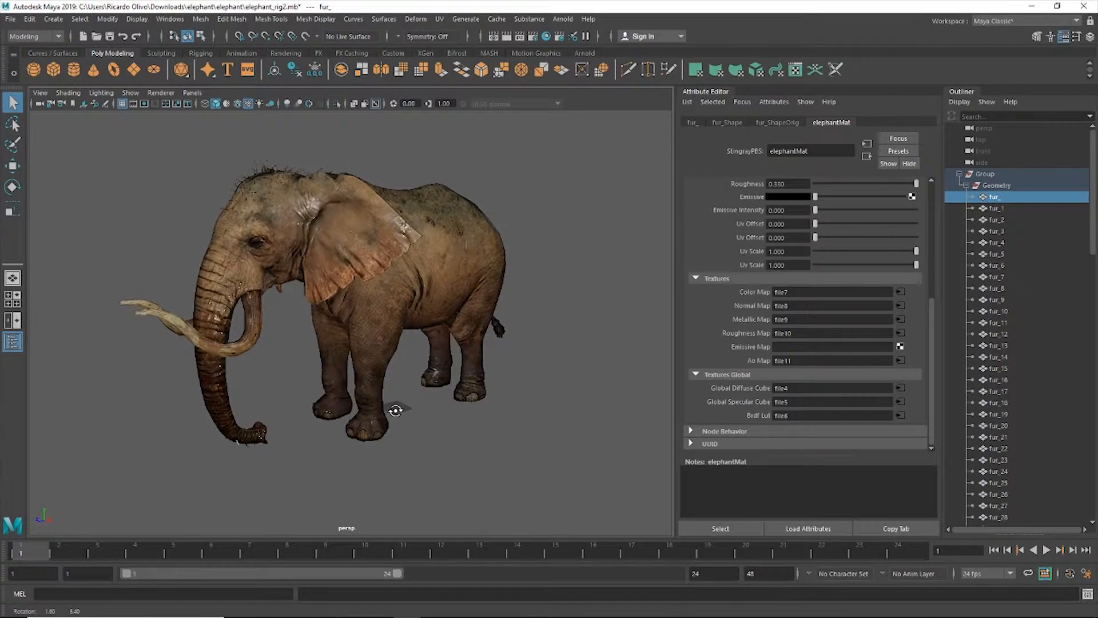
- Export the elephant's top-level Group as an FBX with the existing export options, replacing ElephantExport.fbx
left_click(985, 176)
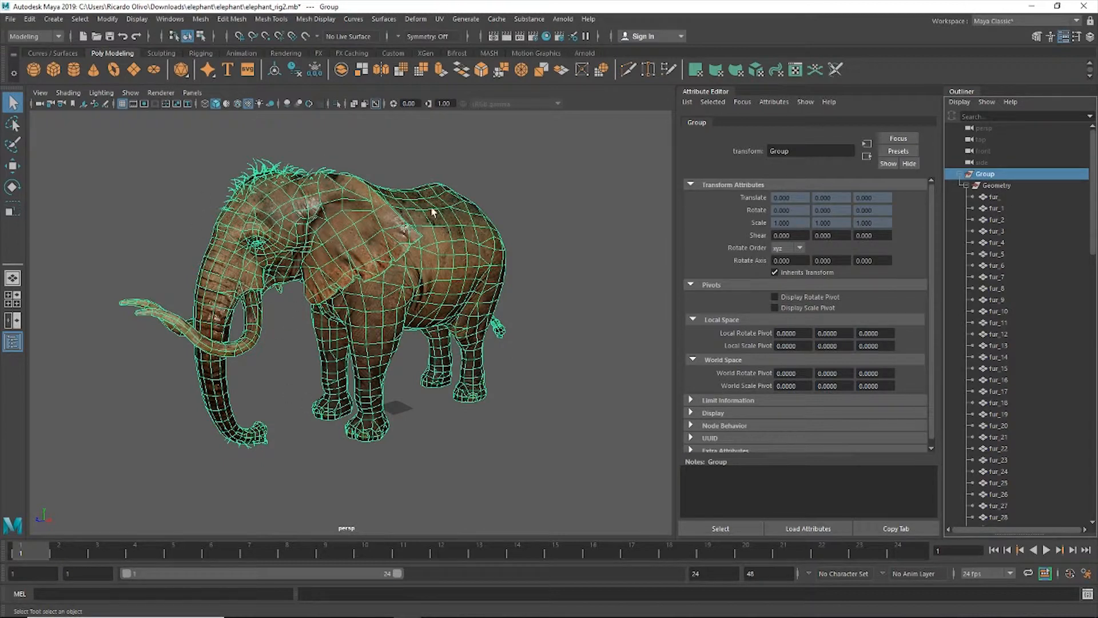
left_click(10, 19)
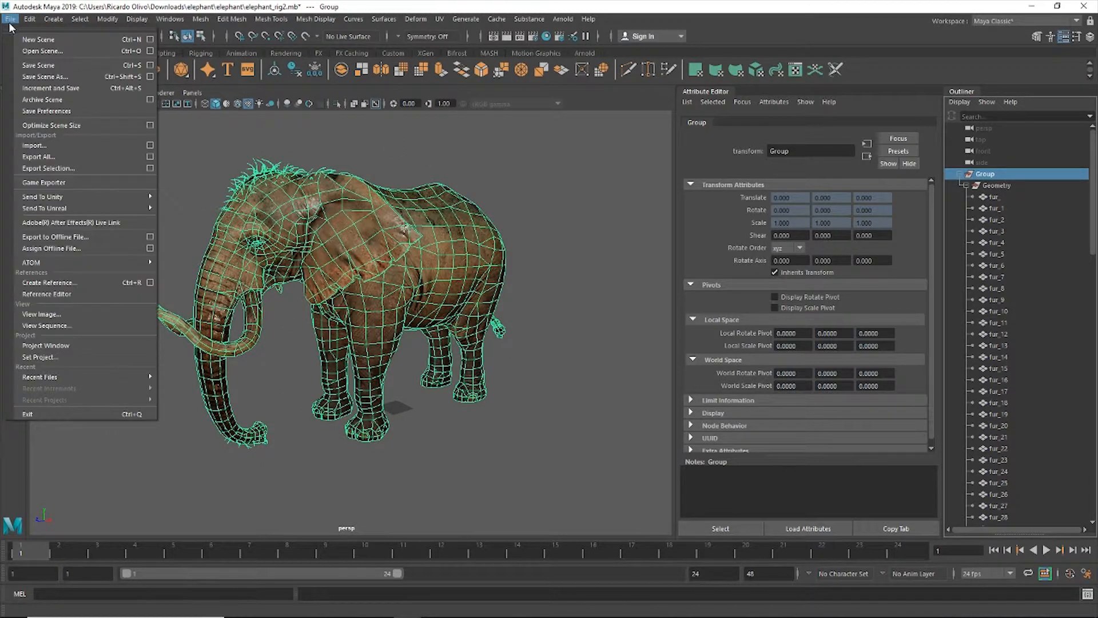
left_click(49, 169)
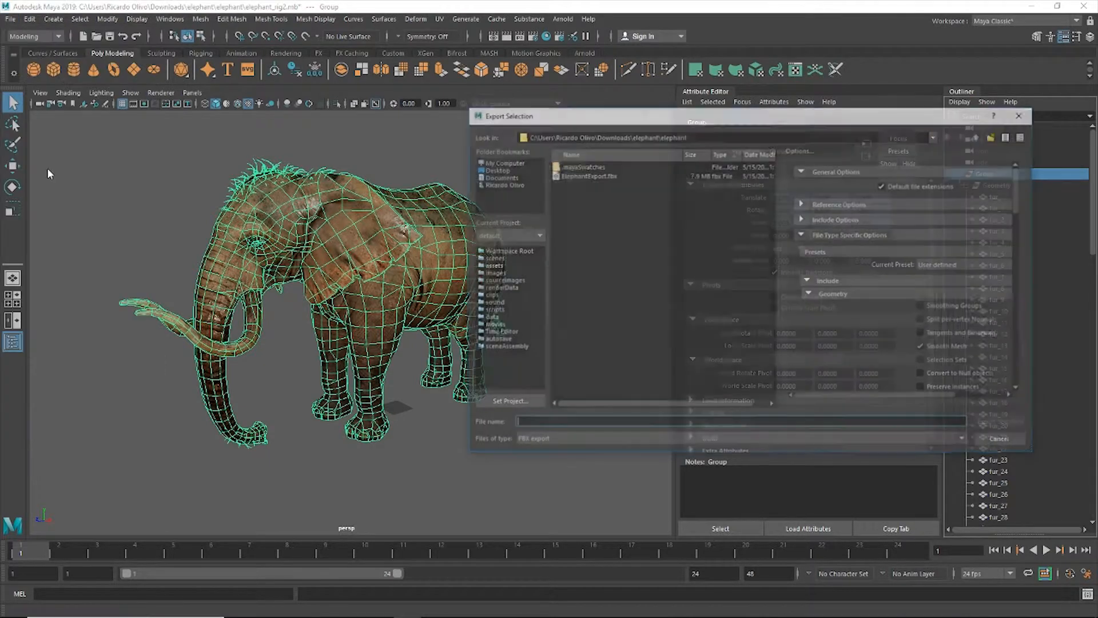
left_click(598, 176)
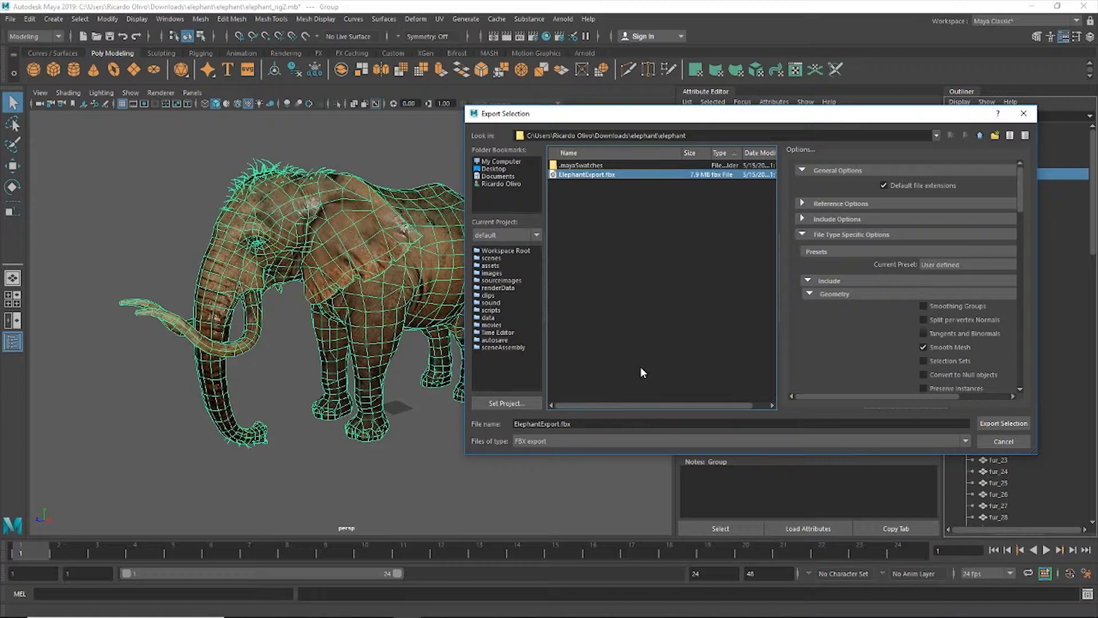
left_click_drag(1020, 189, 1021, 330)
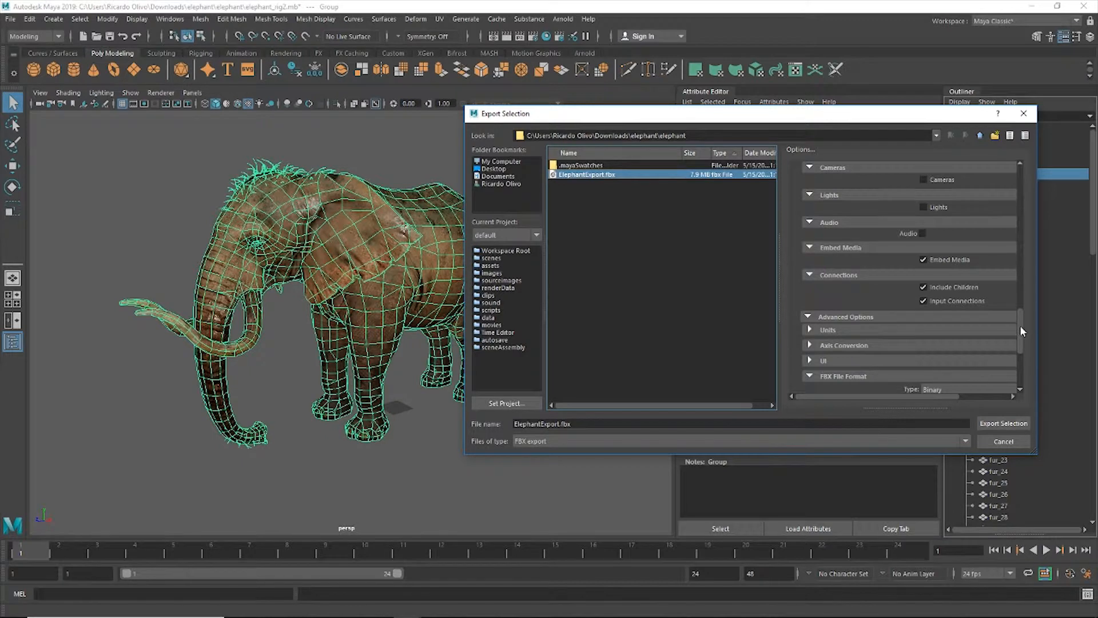
left_click_drag(1020, 328, 1019, 231)
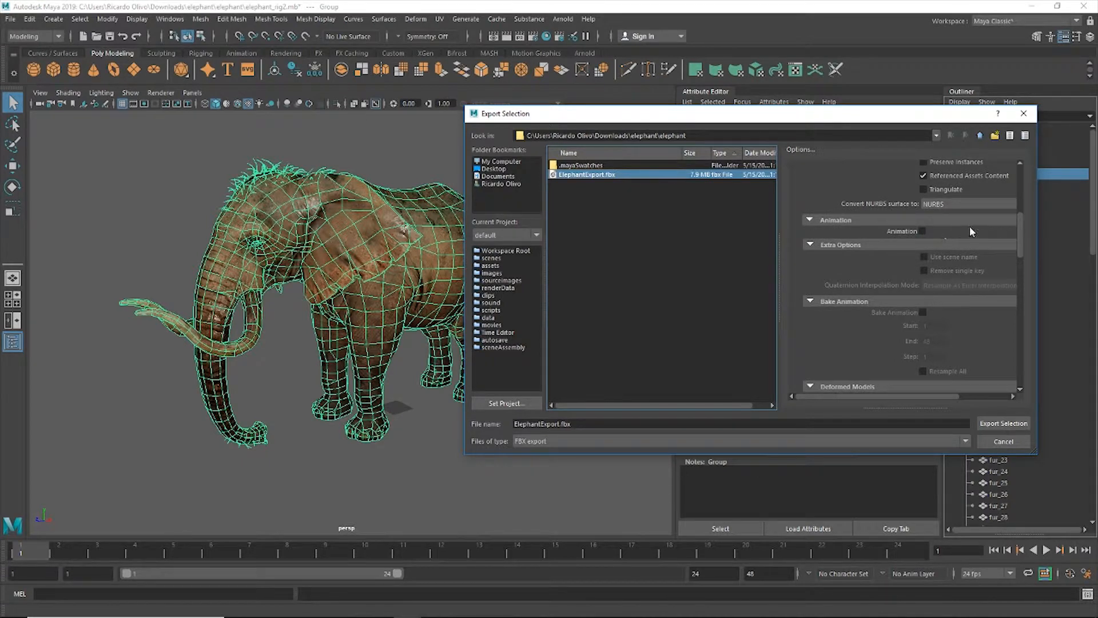
left_click_drag(1021, 228, 1017, 358)
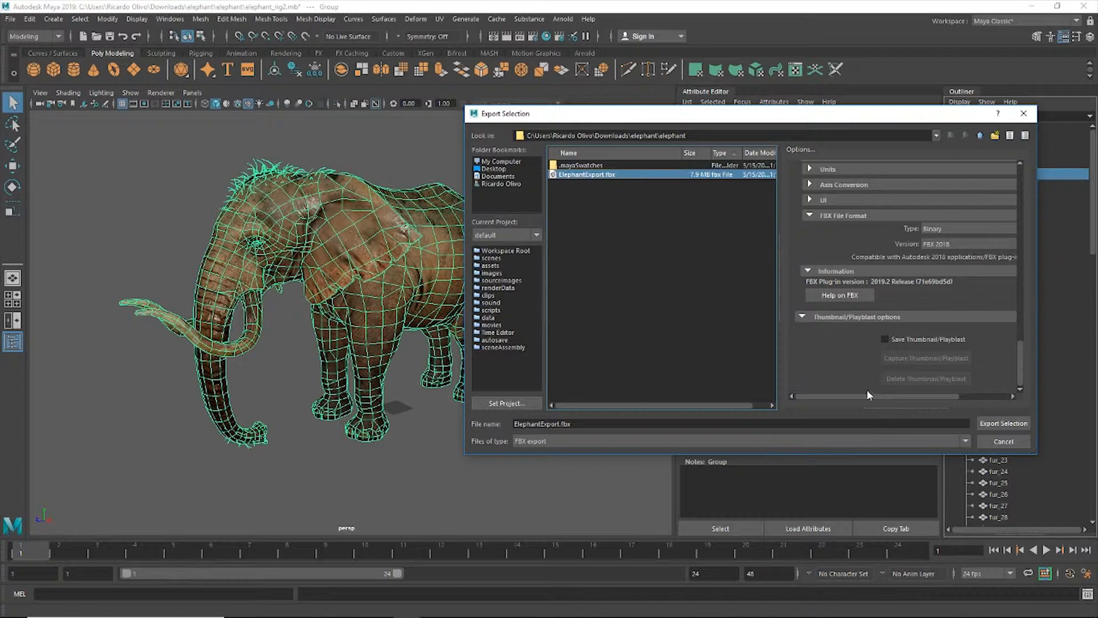
left_click(1016, 425)
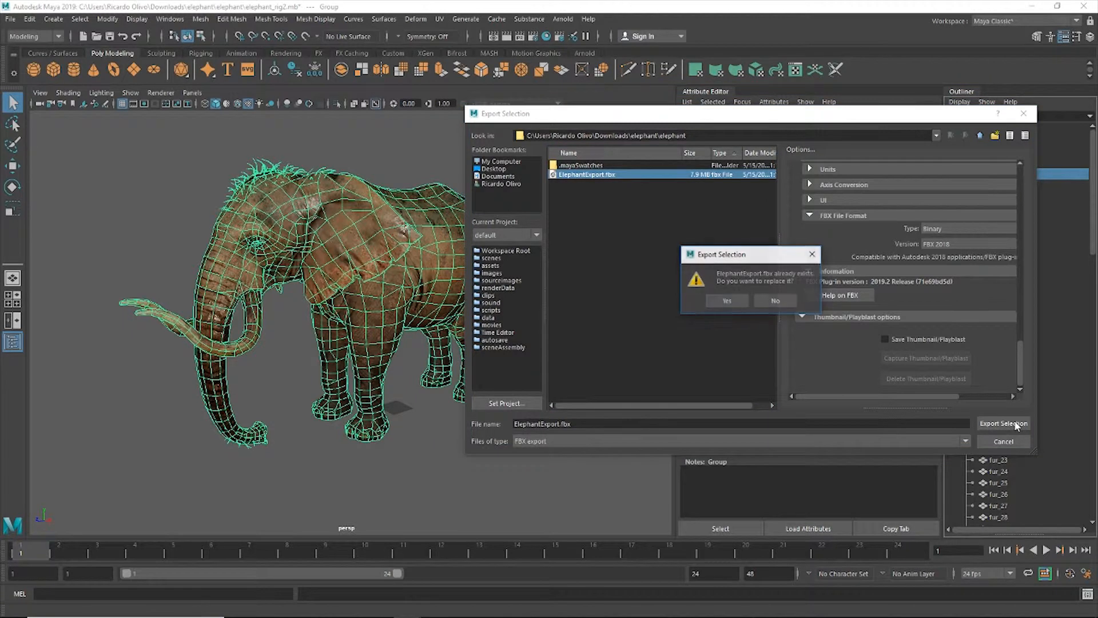
left_click(730, 302)
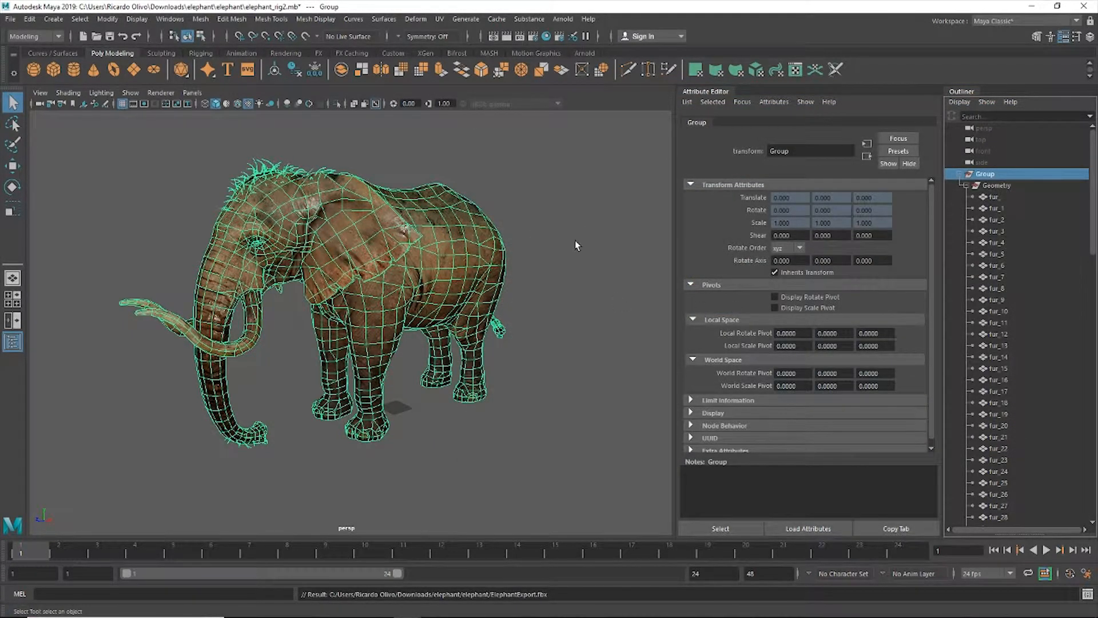
- Switch back to the Meshmorph site in the browser and open the FBX to USDZ conversion page from the gallery
left_click(1032, 8)
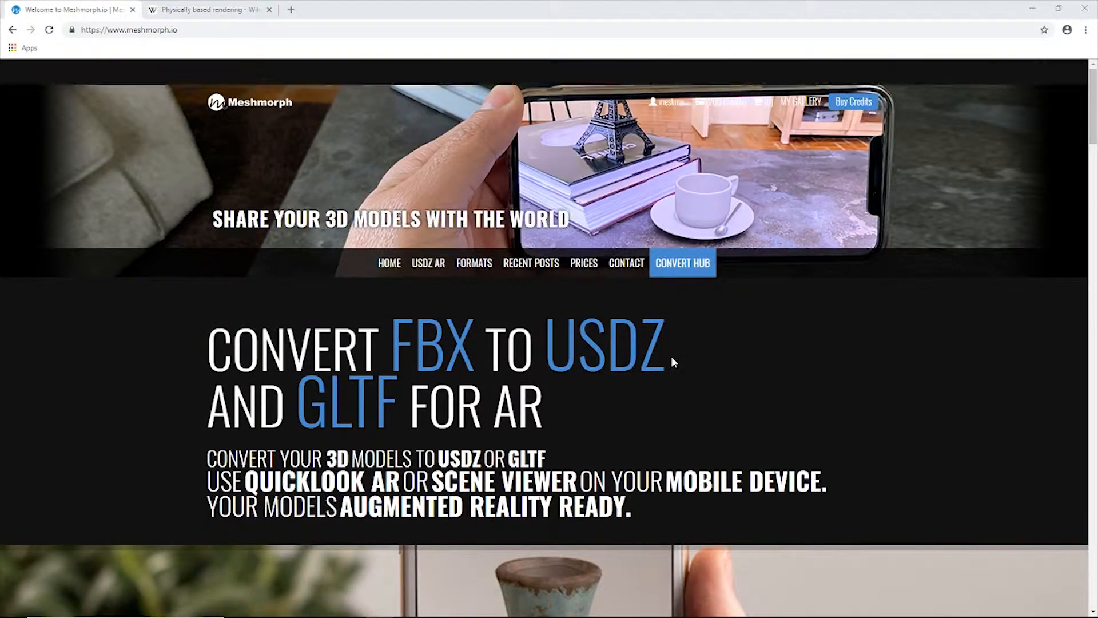
scroll(688, 344, "down", 4)
scroll(687, 342, "up", 4)
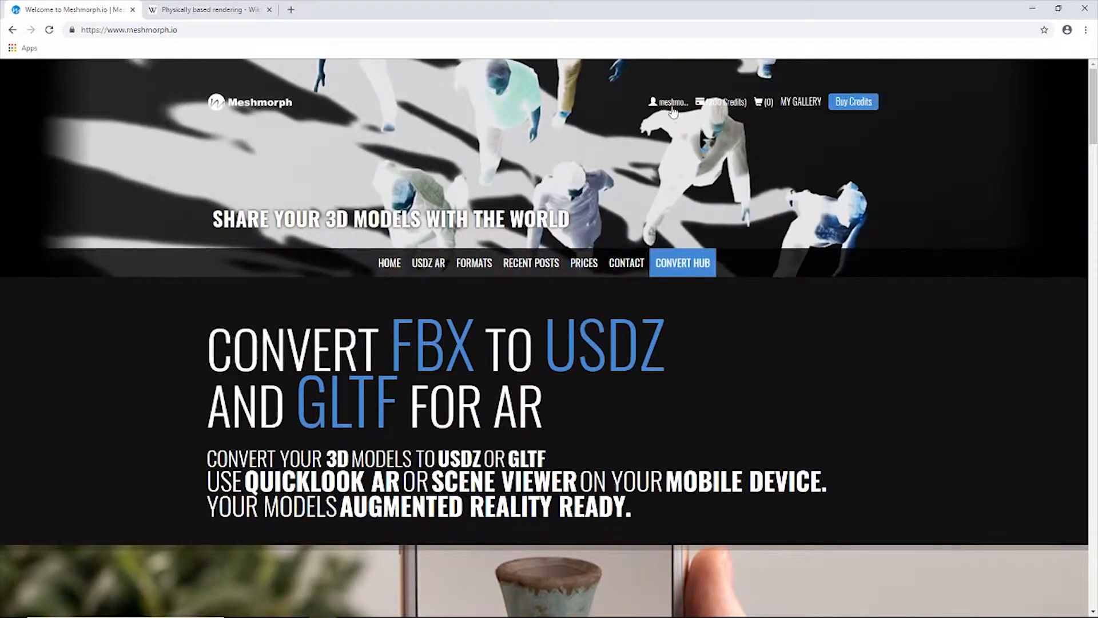
left_click(801, 102)
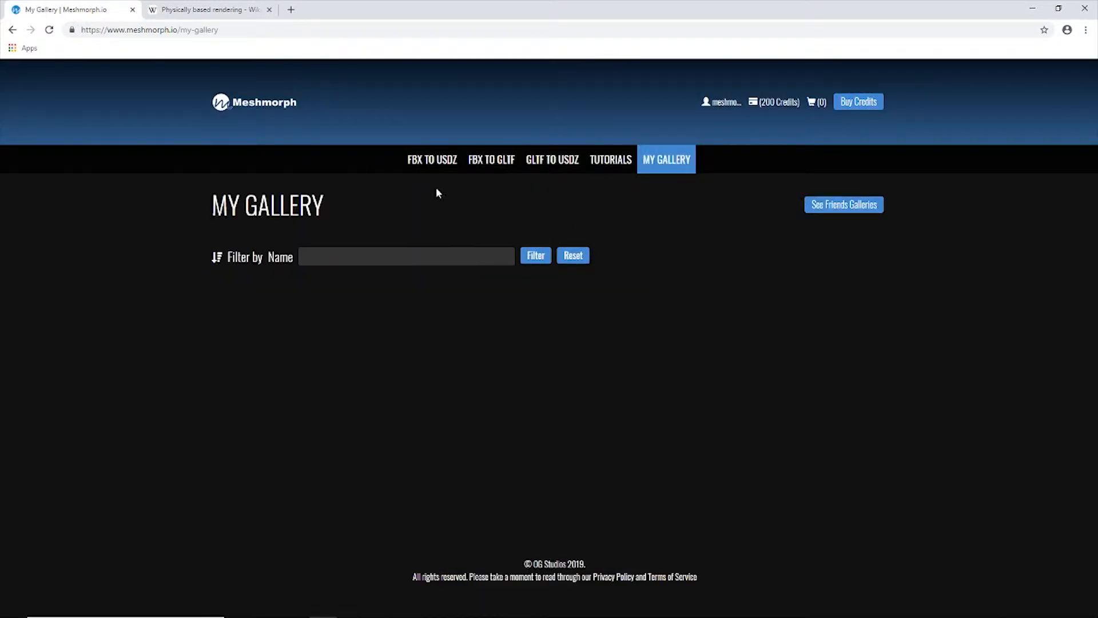
left_click(426, 166)
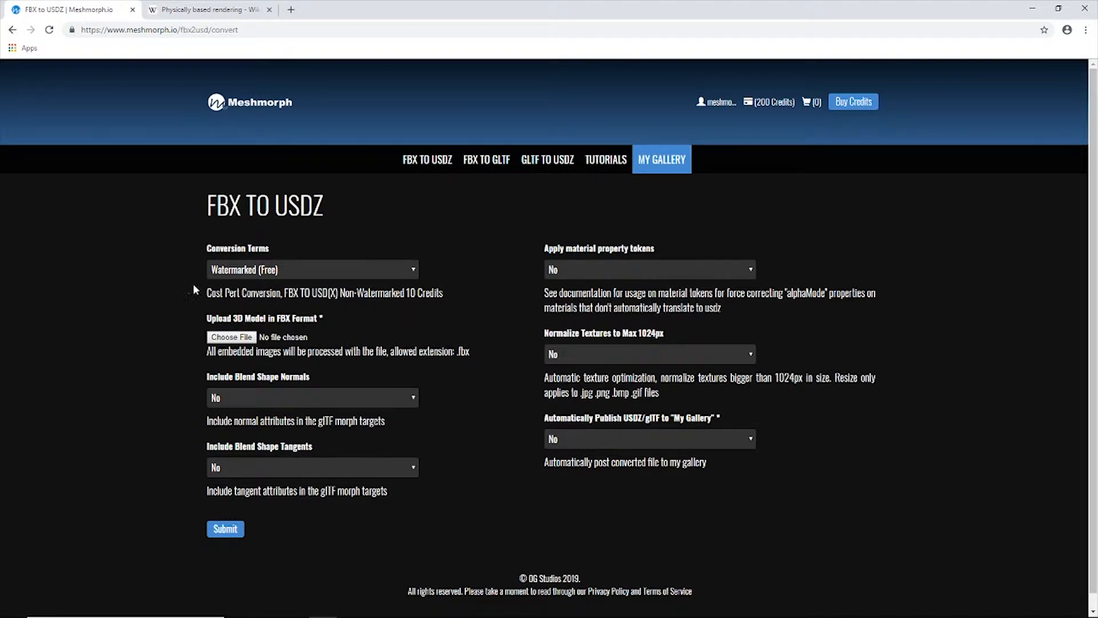
- Try the Non-Watermarked (CPC 10 credits) conversion terms and return the choice to Watermarked (Free)
left_click(293, 271)
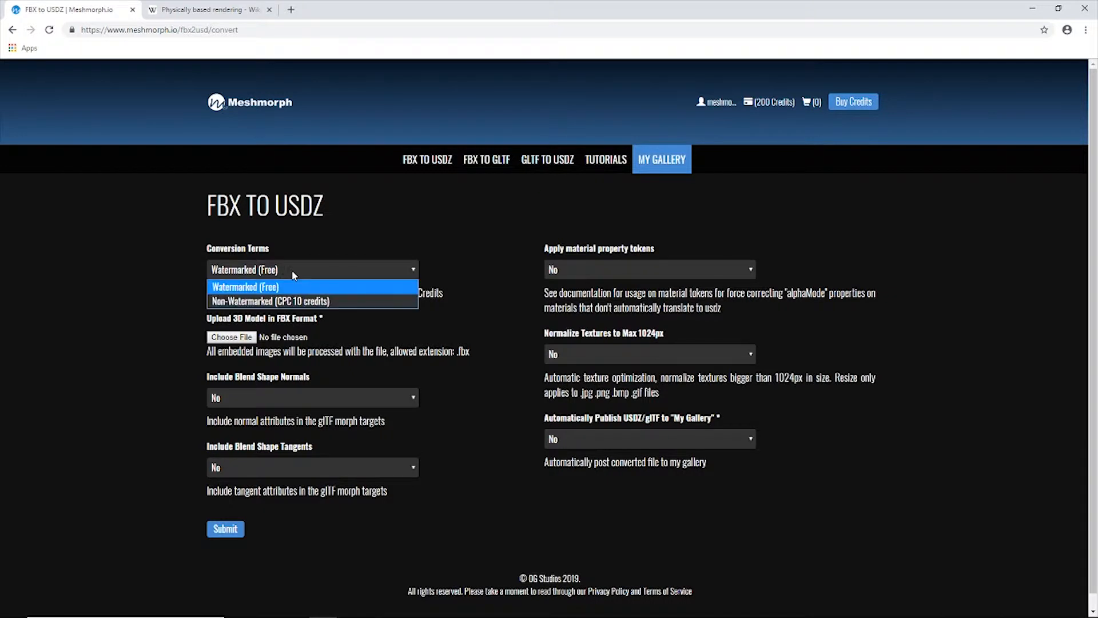
left_click(298, 306)
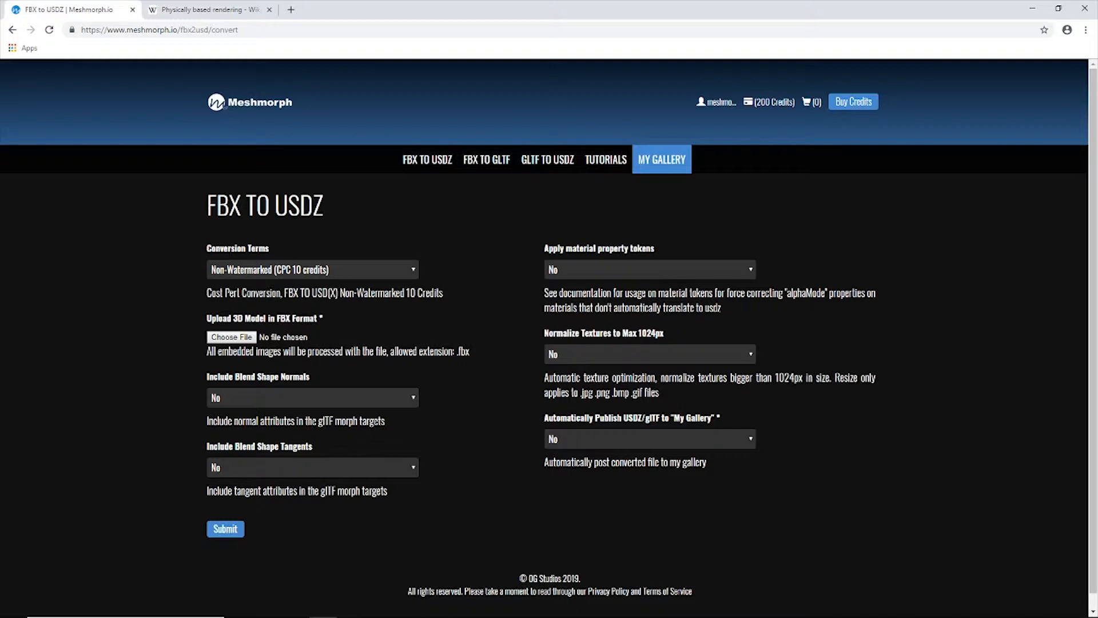
left_click(335, 269)
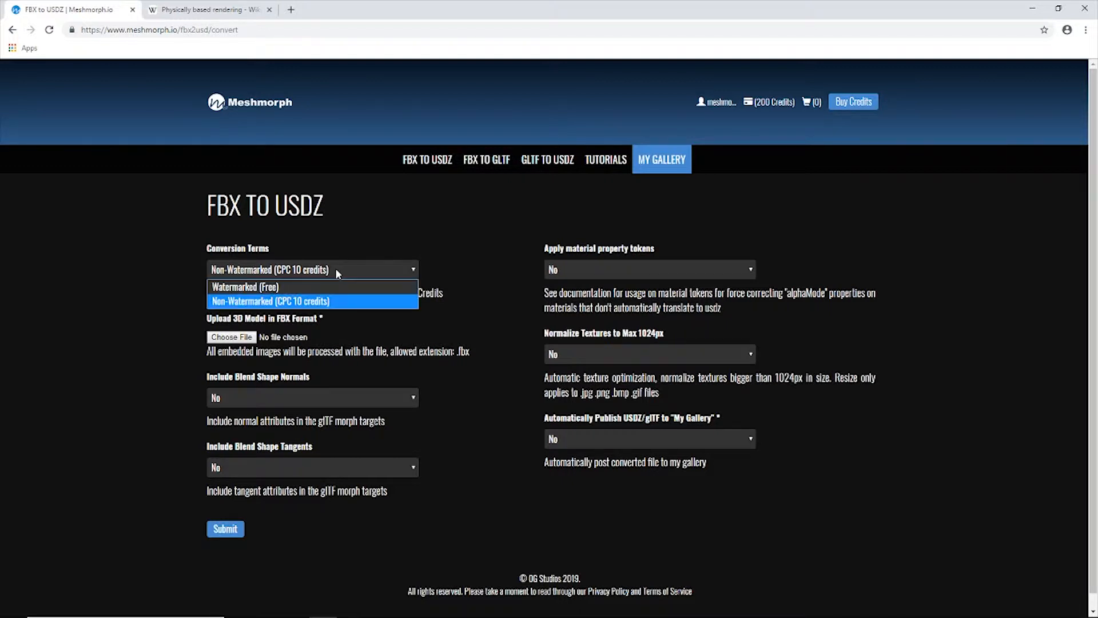
left_click(289, 288)
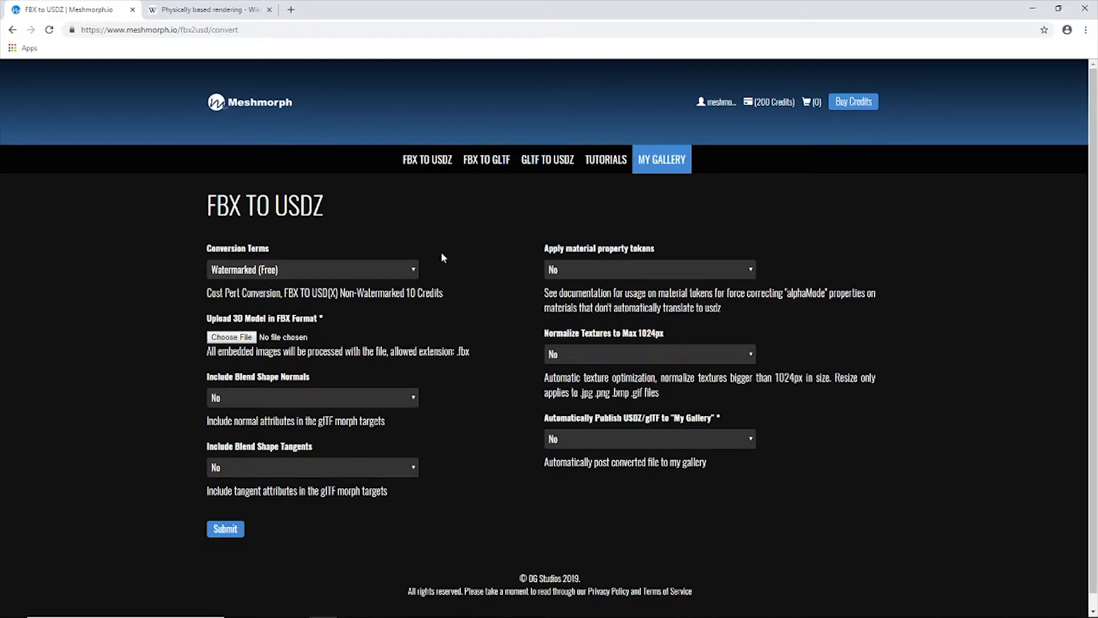
left_click(403, 268)
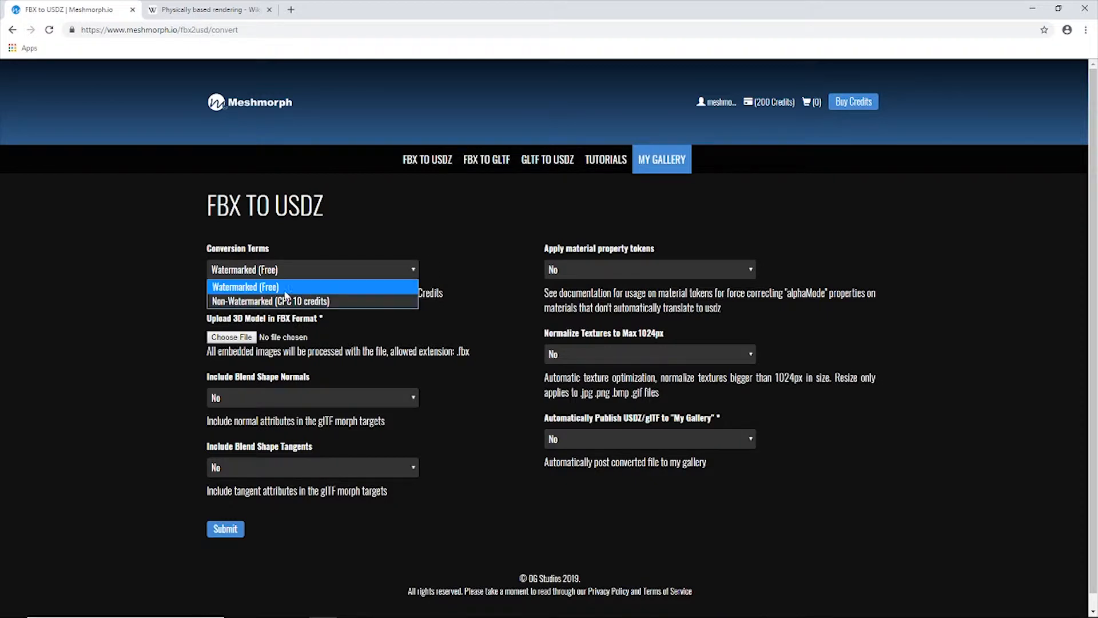
left_click(261, 303)
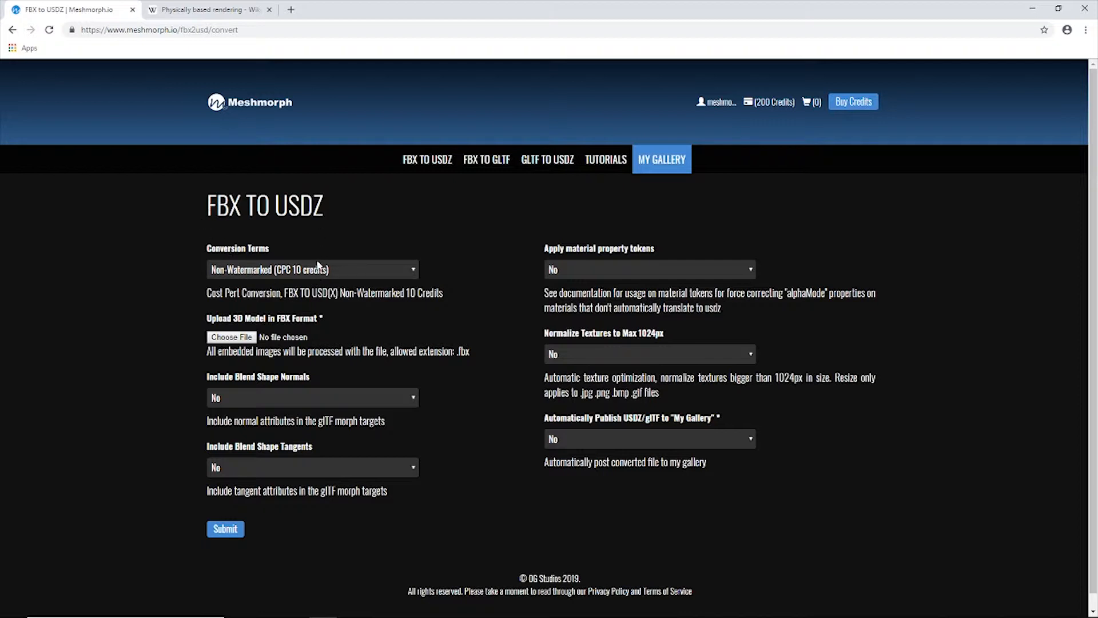
left_click(348, 274)
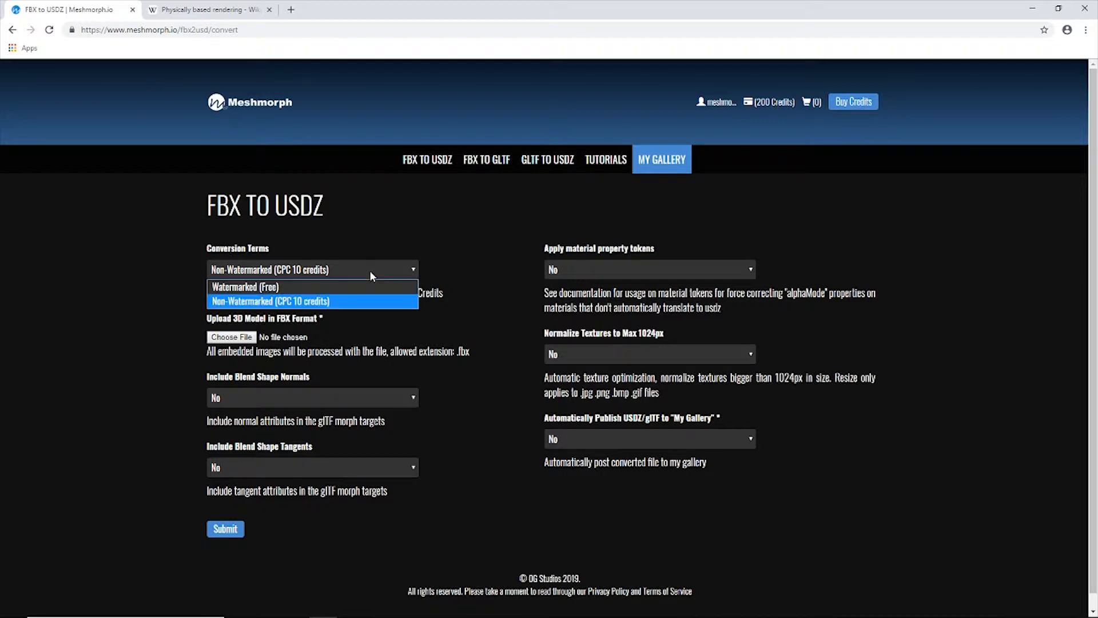
left_click(326, 292)
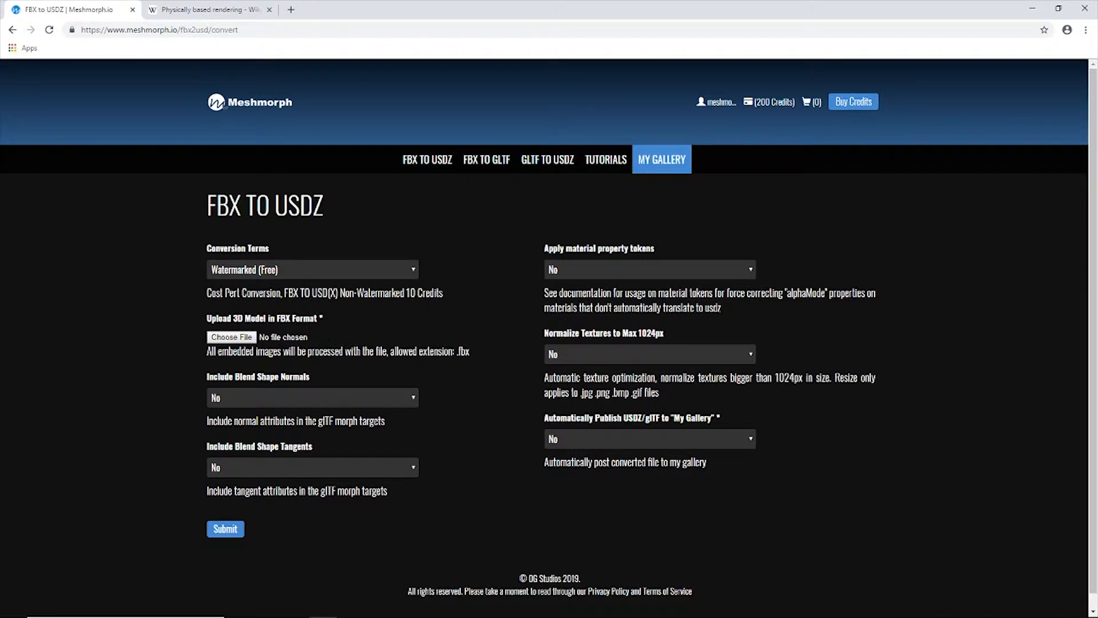
- Upload ElephantExport.fbx from the elephant folder as the 3D model to convert
left_click(242, 342)
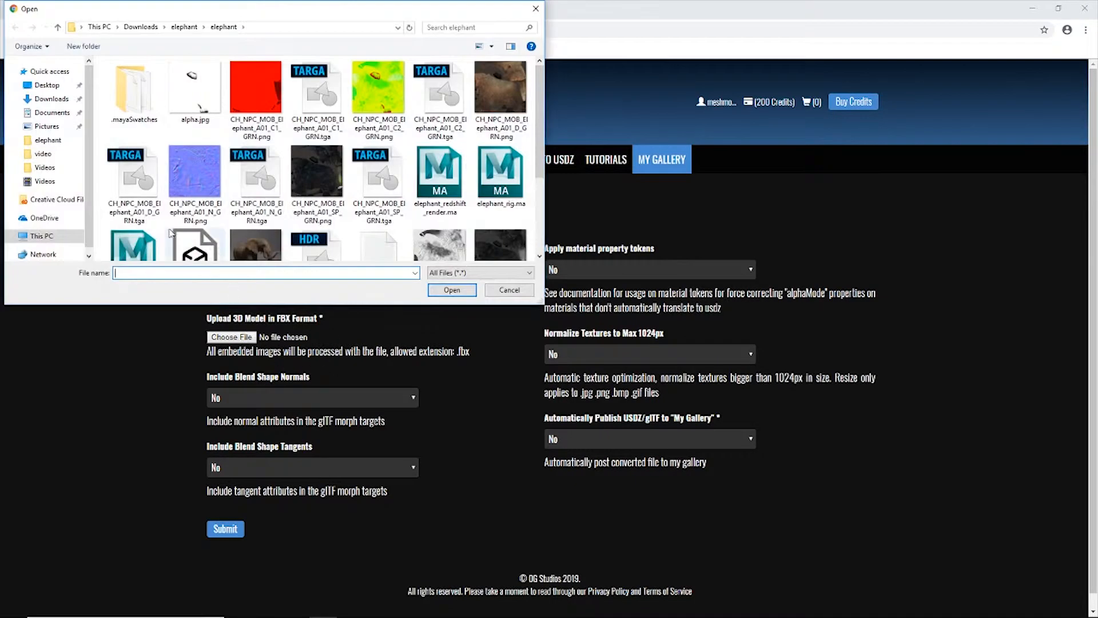
scroll(171, 228, "down", 2)
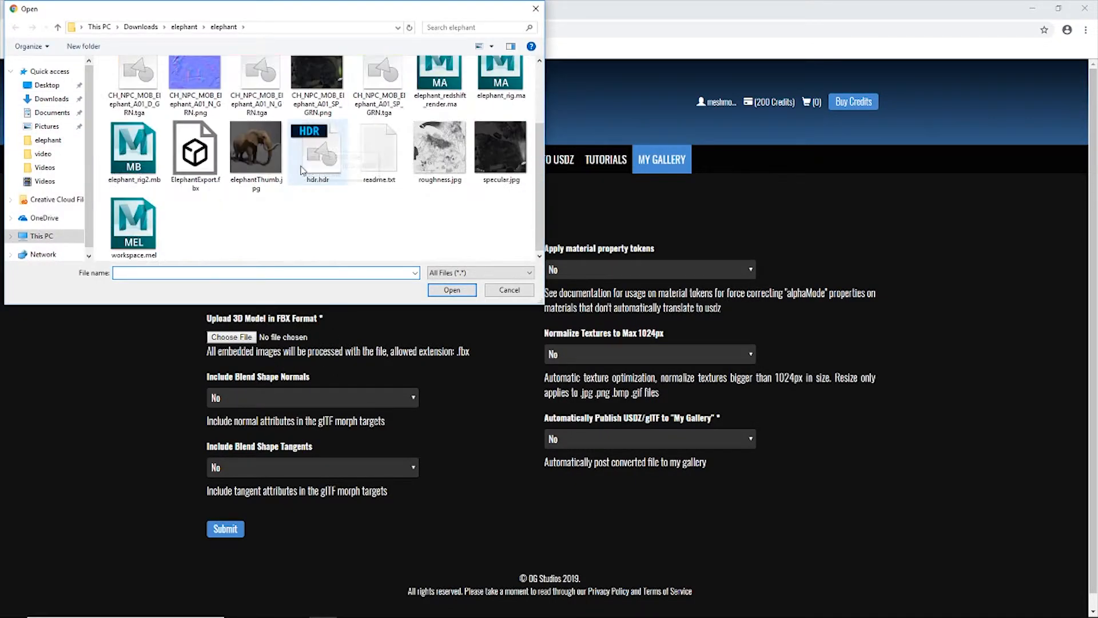
double_click(202, 160)
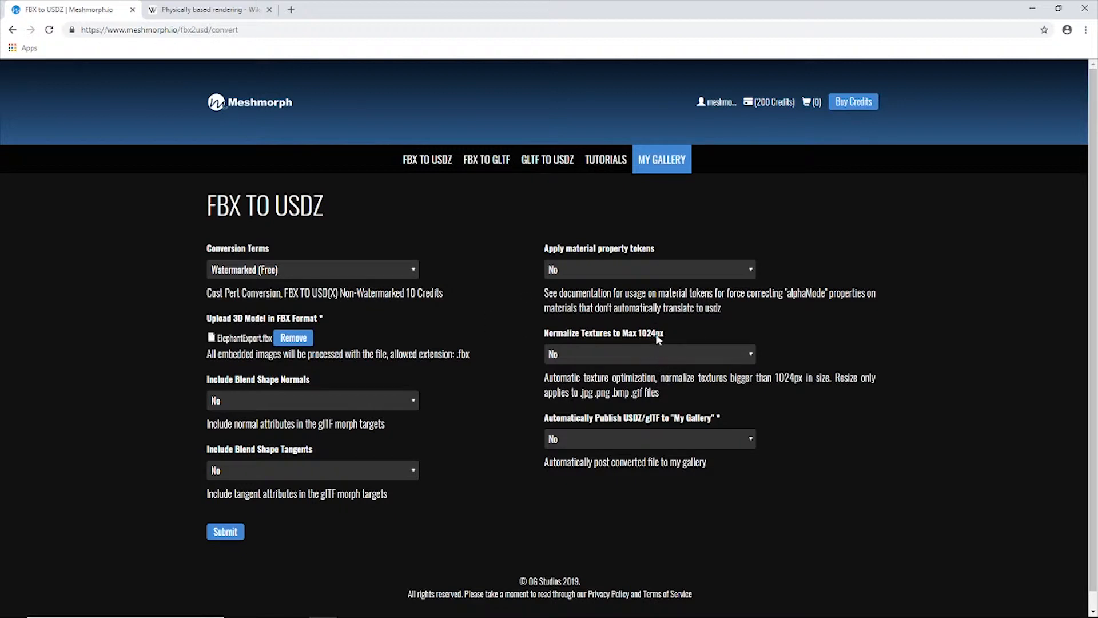
- Set texture normalization to max 1024px to Yes and automatic publishing to My Gallery to No
left_click(665, 356)
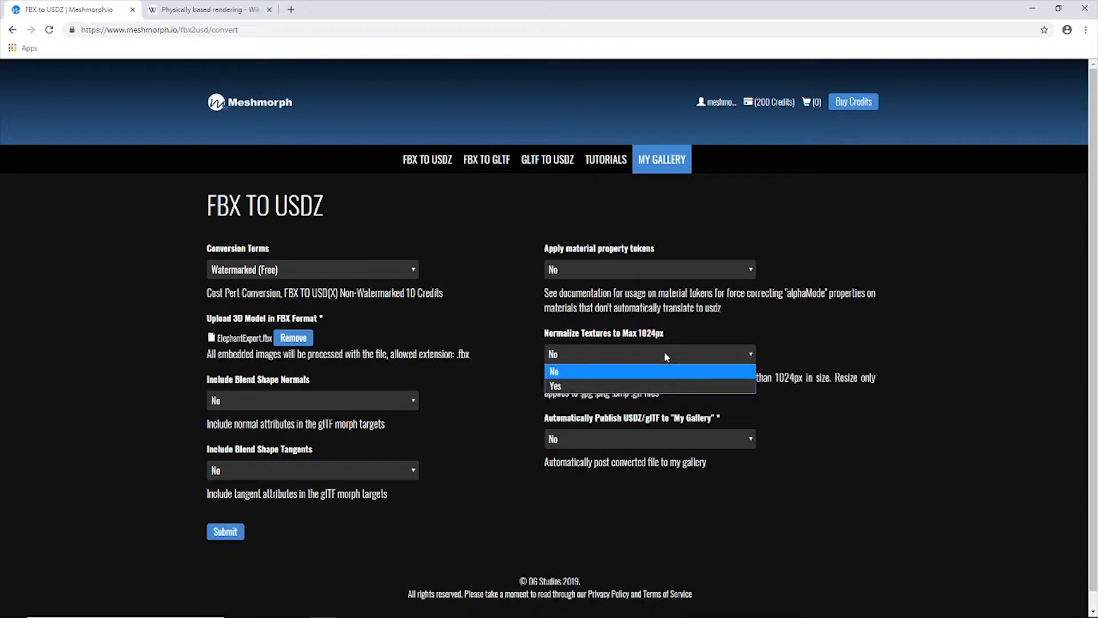
left_click(586, 386)
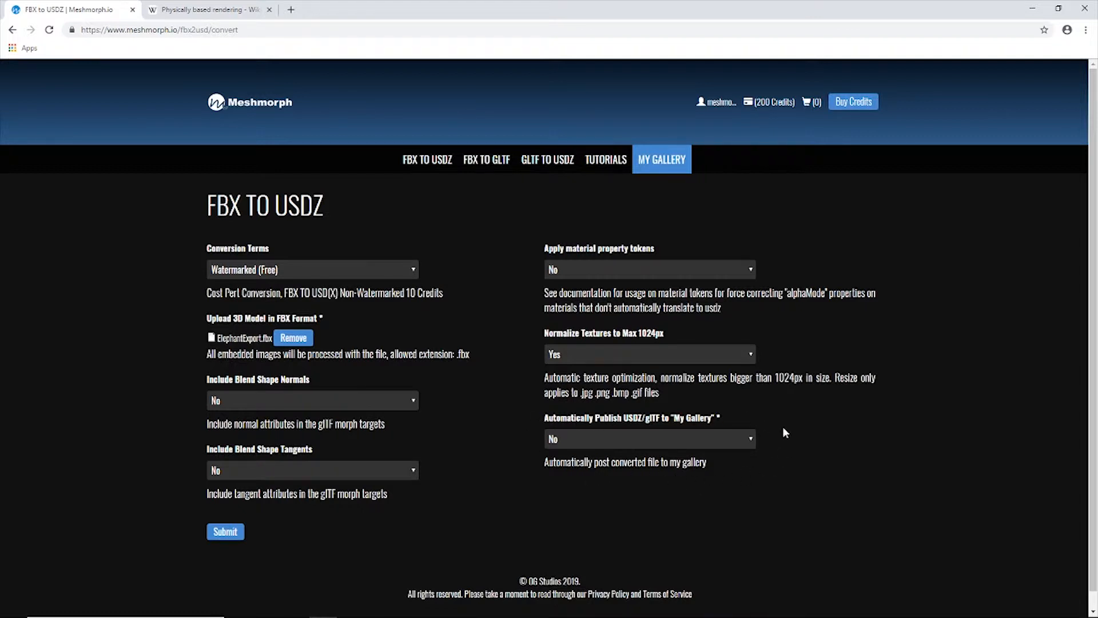
left_click(568, 438)
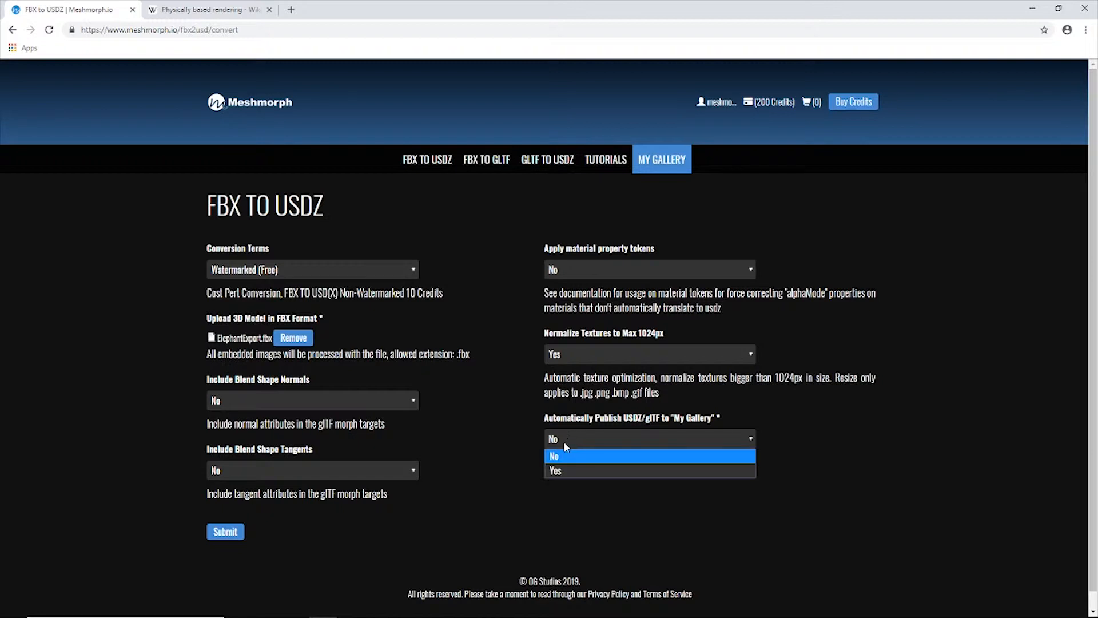
left_click(566, 455)
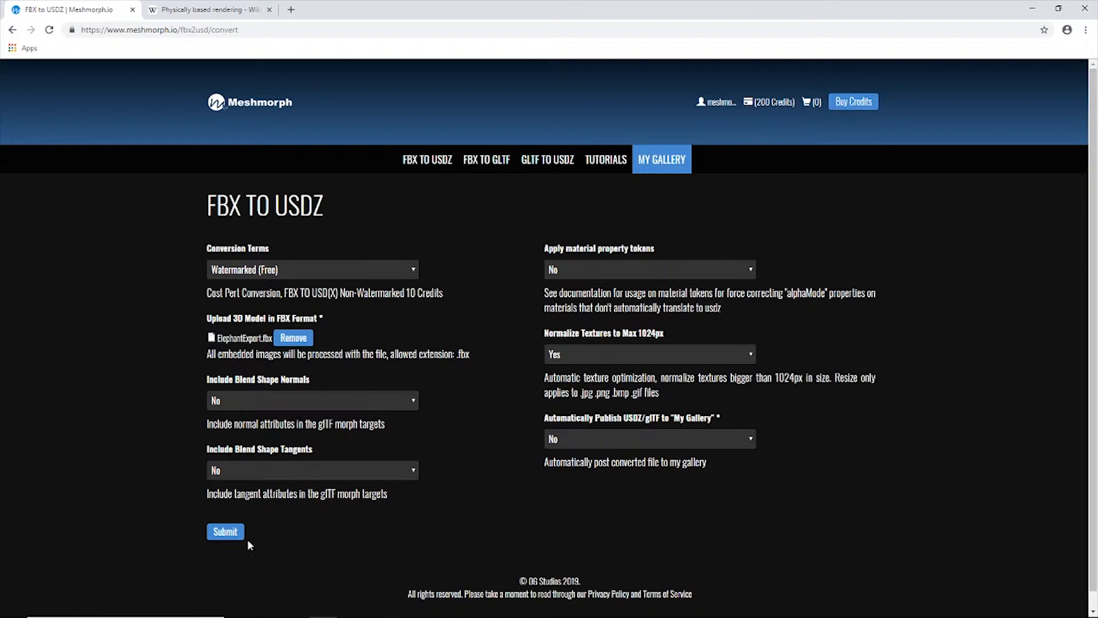
- Submit the FBX to USDZ conversion, download the converted elephant file, and check it in its download folder
left_click(226, 533)
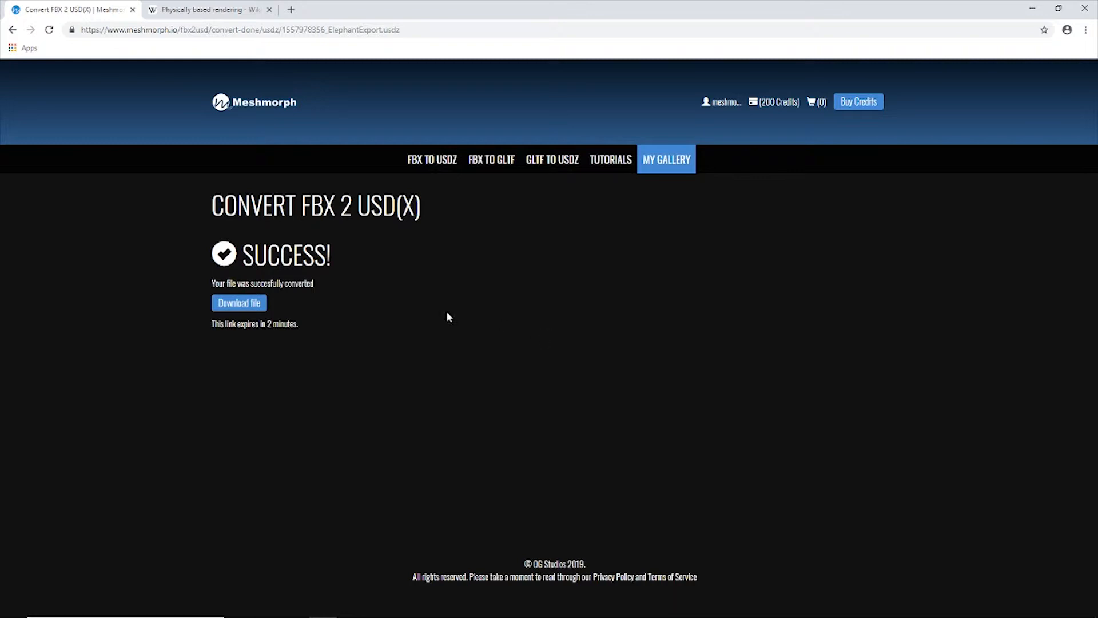
left_click(245, 307)
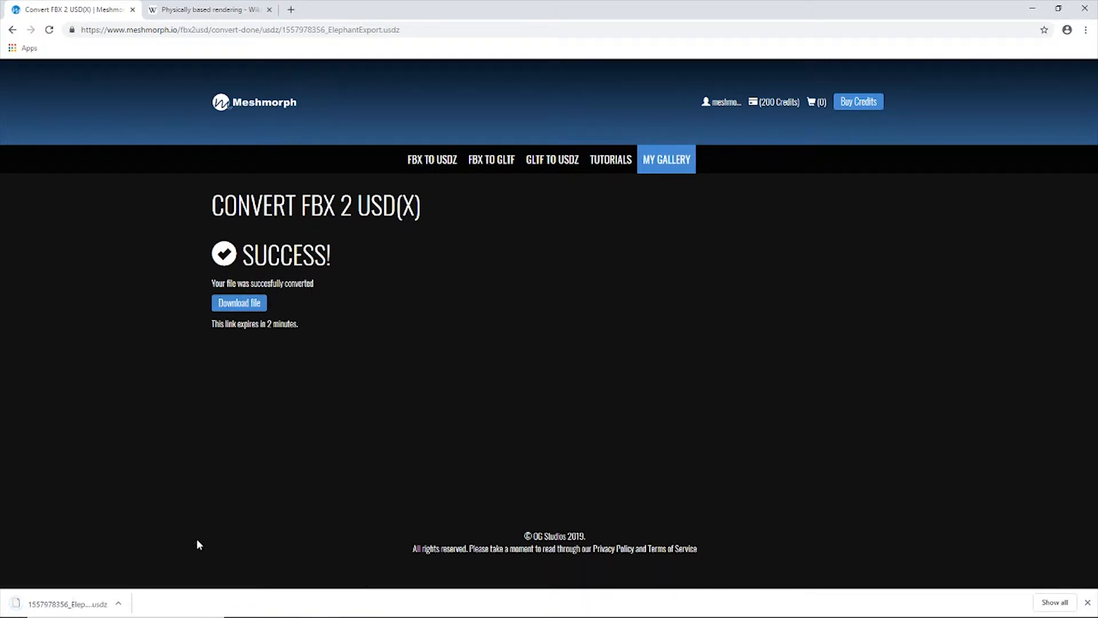
left_click(118, 607)
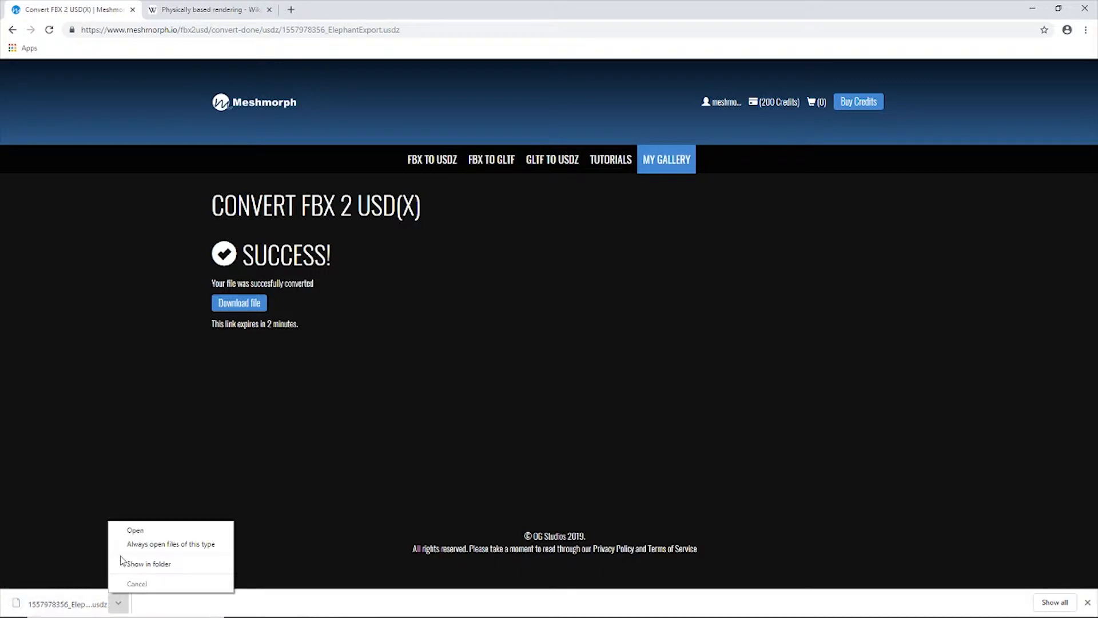
left_click(140, 565)
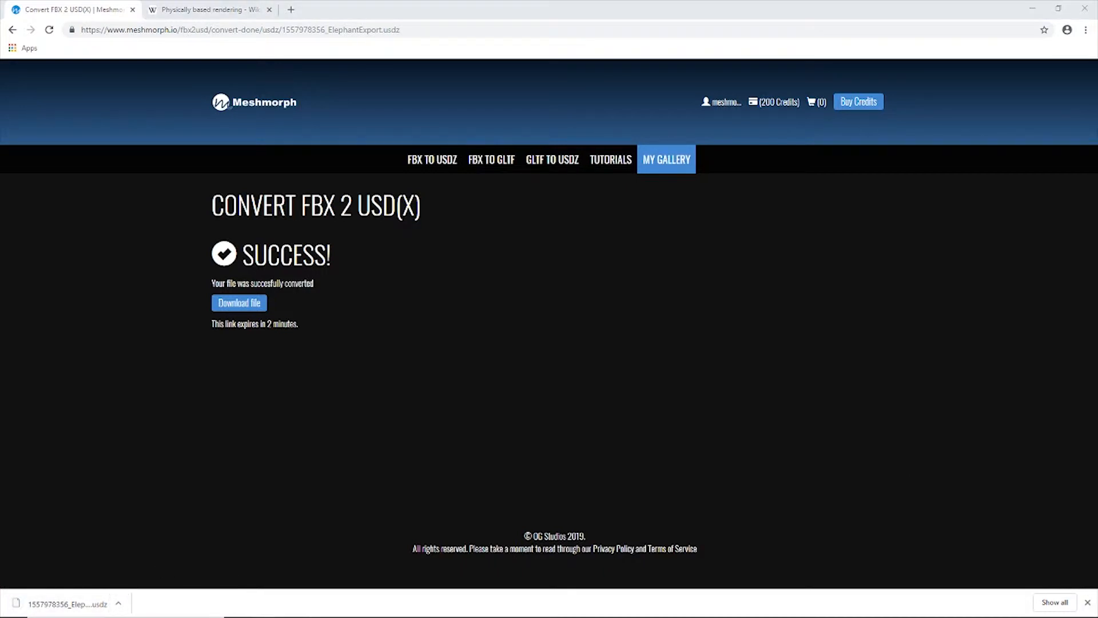
scroll(697, 379, "down", 3)
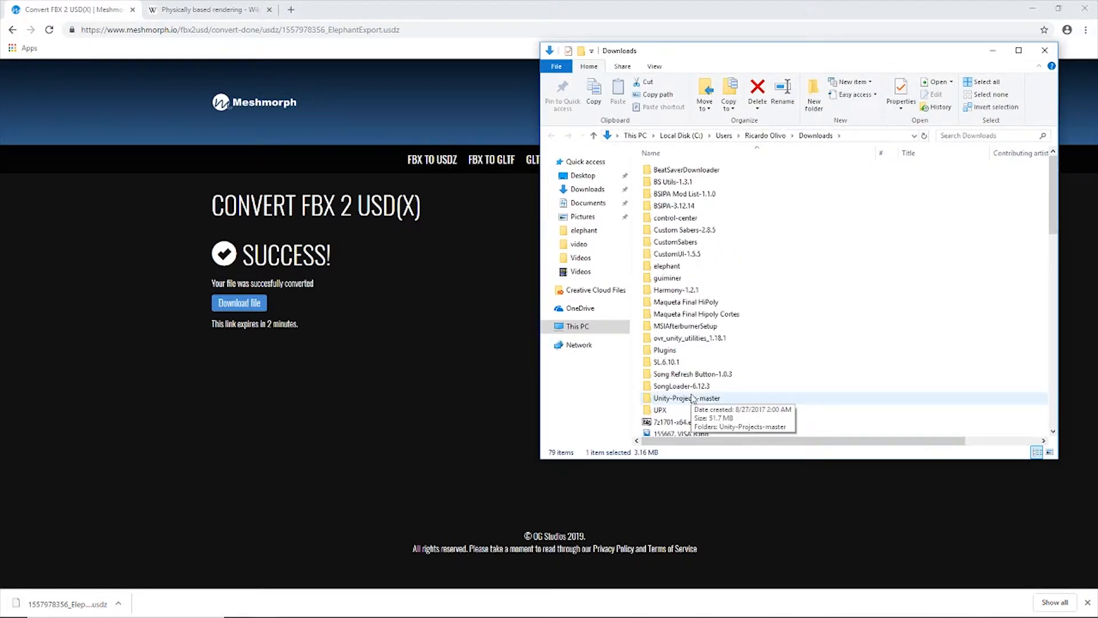
left_click(1045, 51)
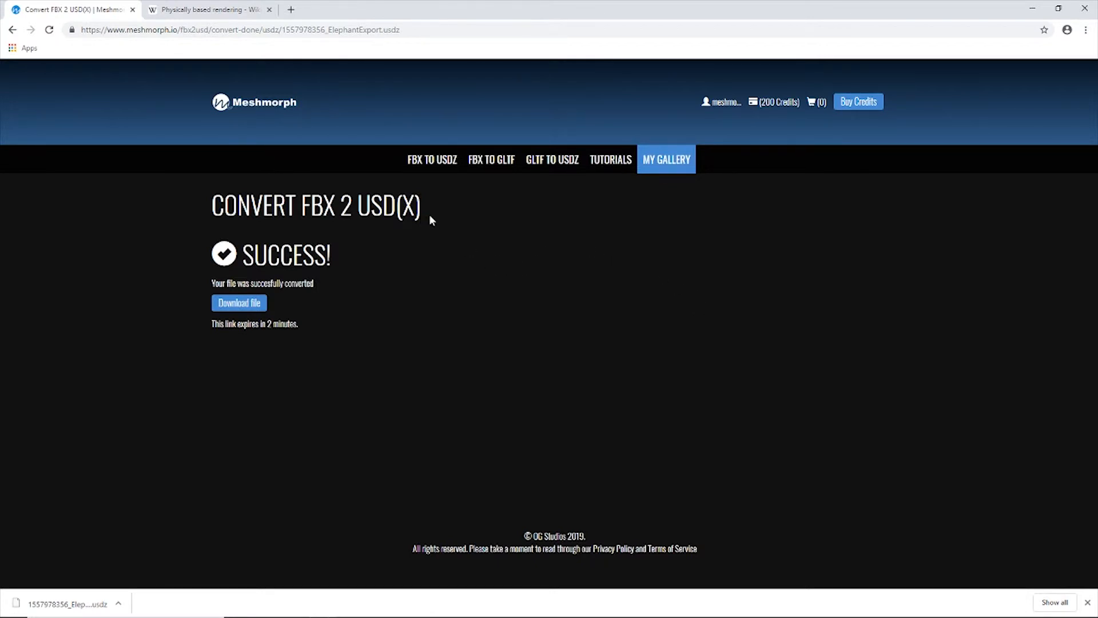
- Open the FBX to GLTF conversion page and upload ElephantExport.fbx from the elephant folder as the 3D model
left_click(495, 163)
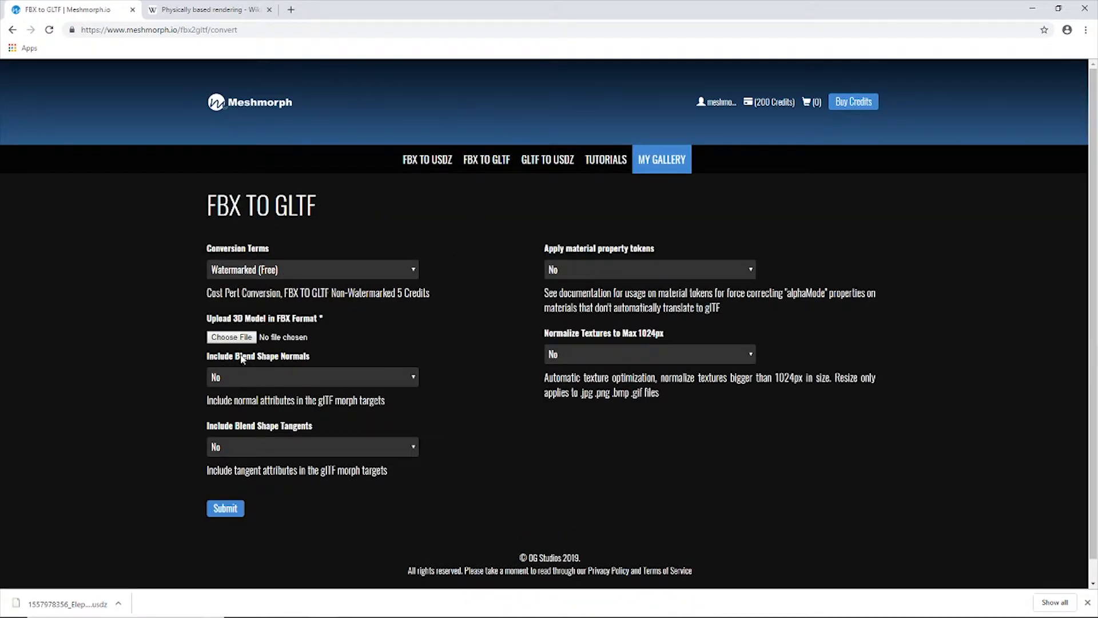
left_click(235, 338)
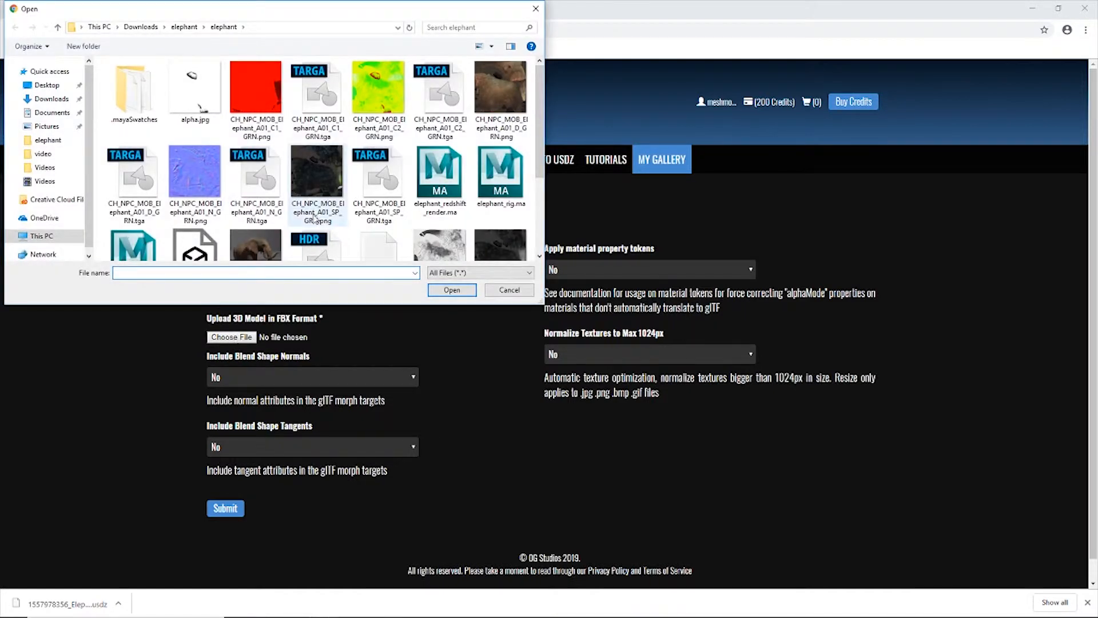
left_click(198, 254)
double_click(201, 217)
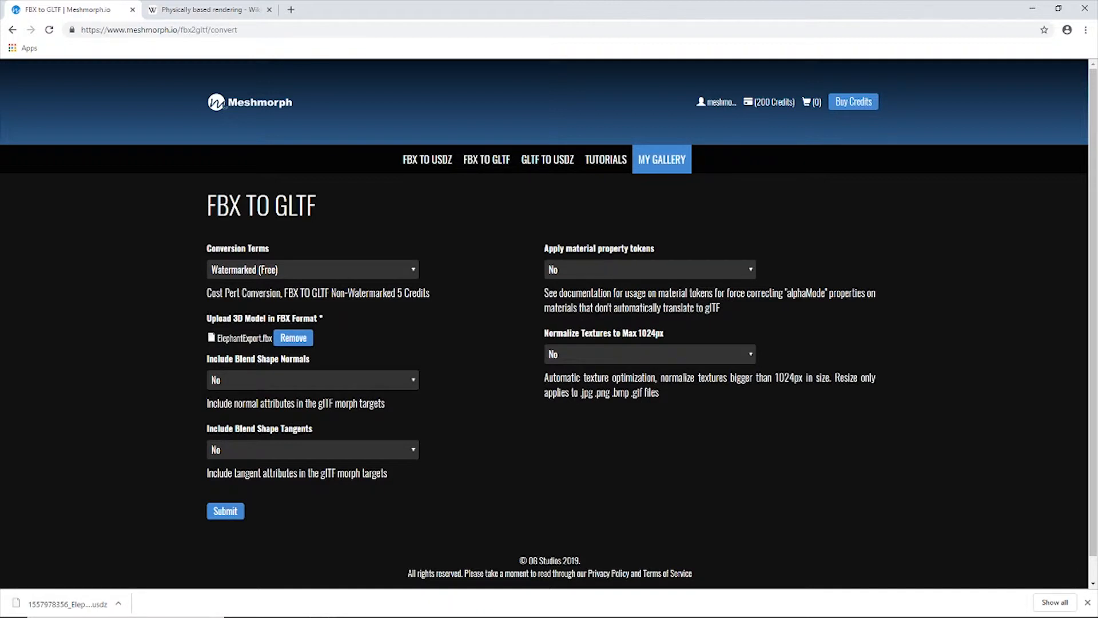
- Set texture normalization to max 1024px to Yes and submit the FBX to GLTF conversion
left_click(554, 362)
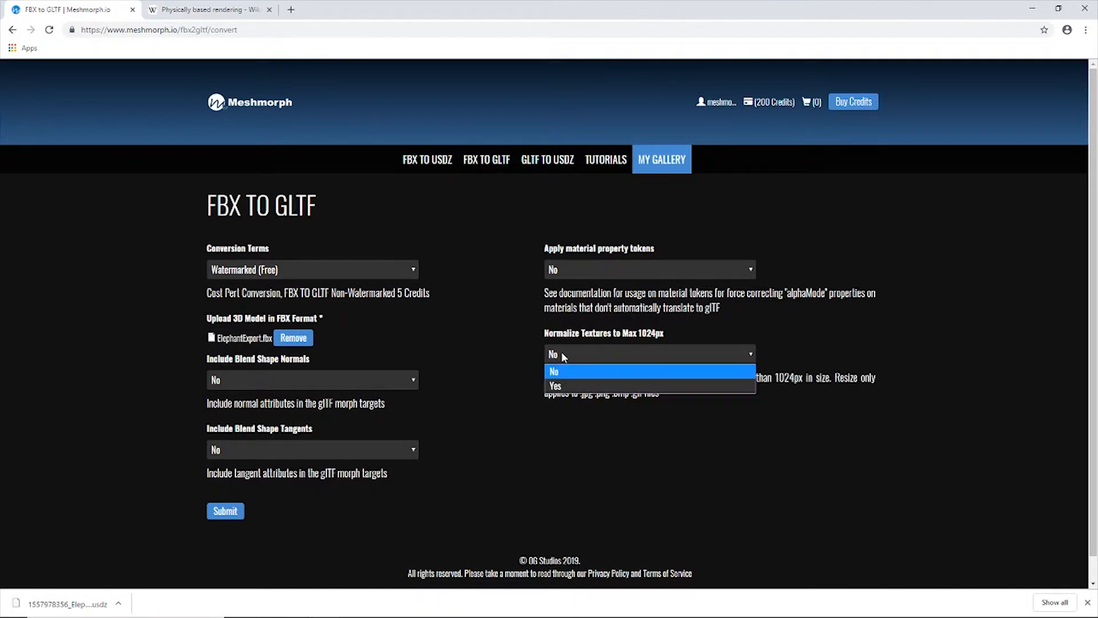
left_click(565, 387)
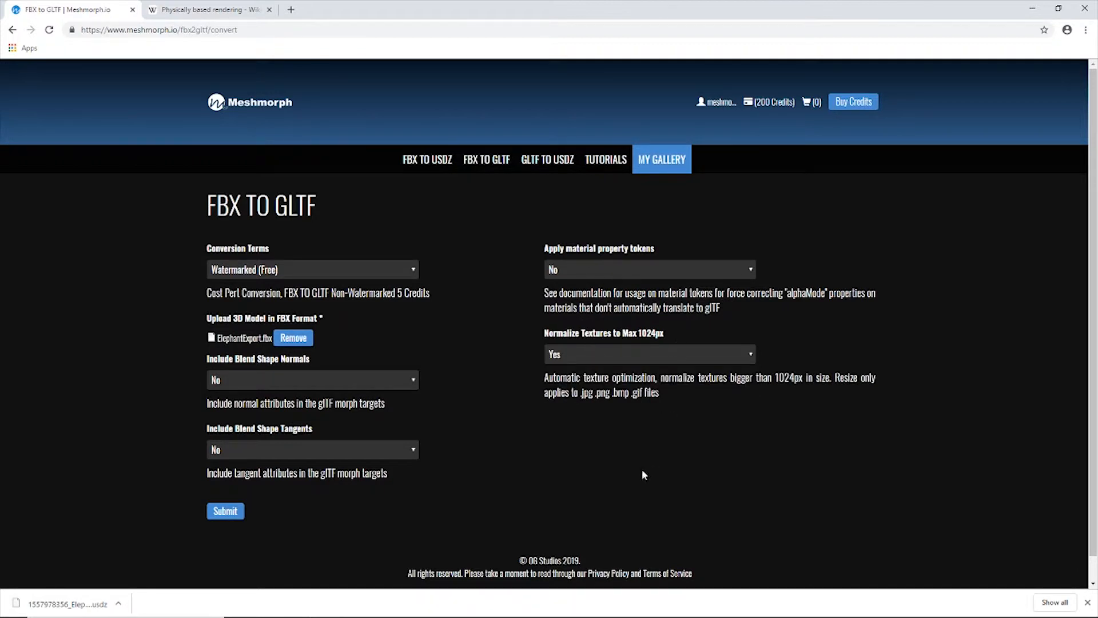
left_click(224, 516)
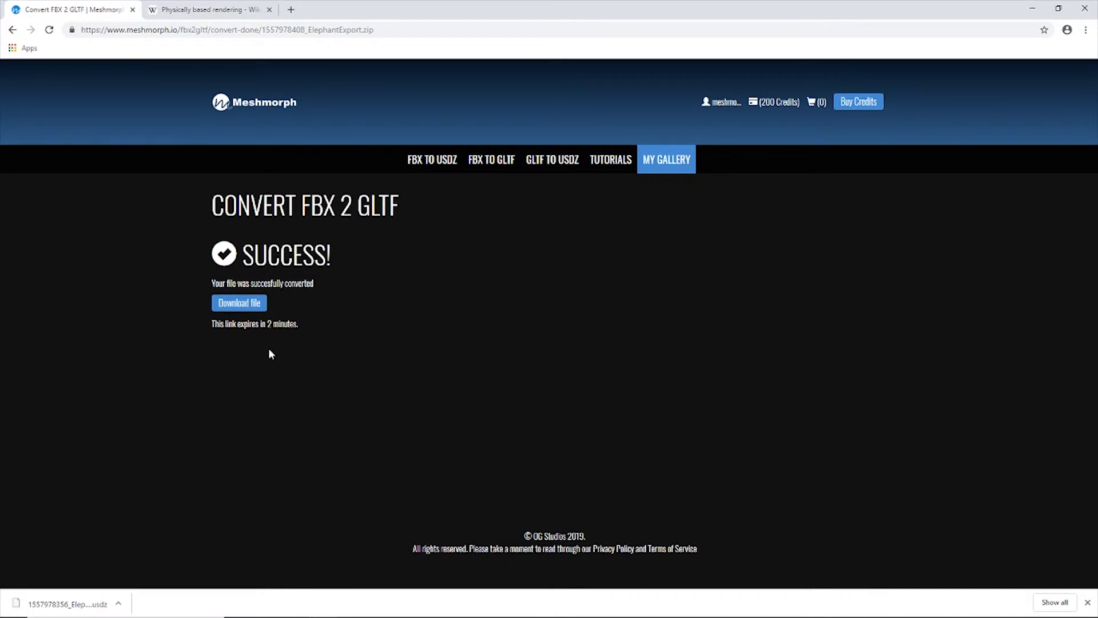
- Download the converted glTF zip, show it in the Downloads folder, and move the folder window off the browser
left_click(234, 304)
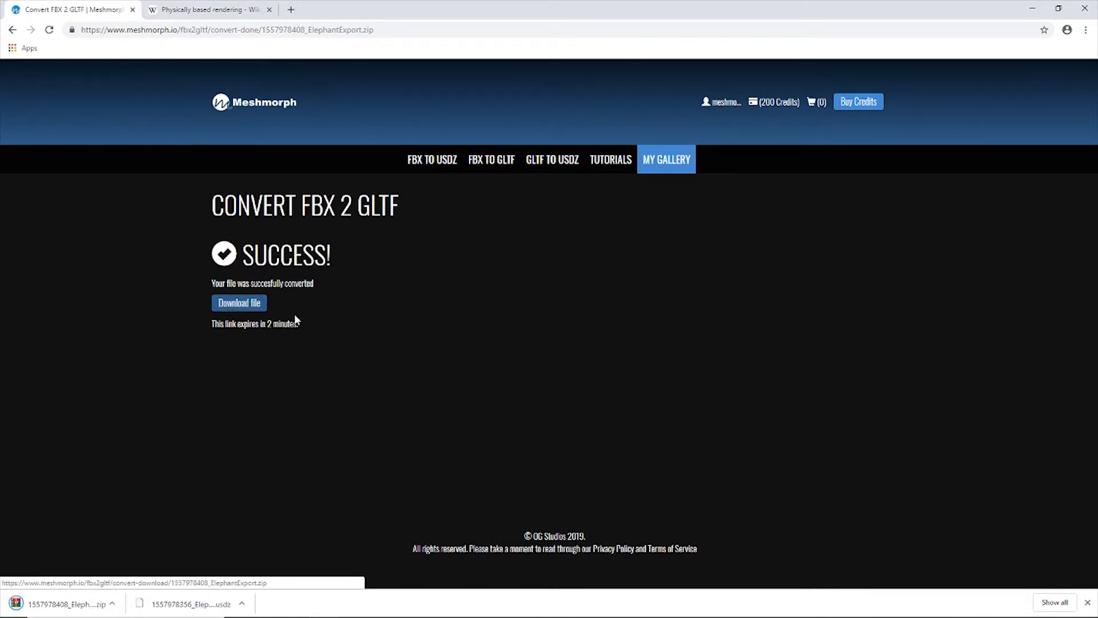
left_click(120, 604)
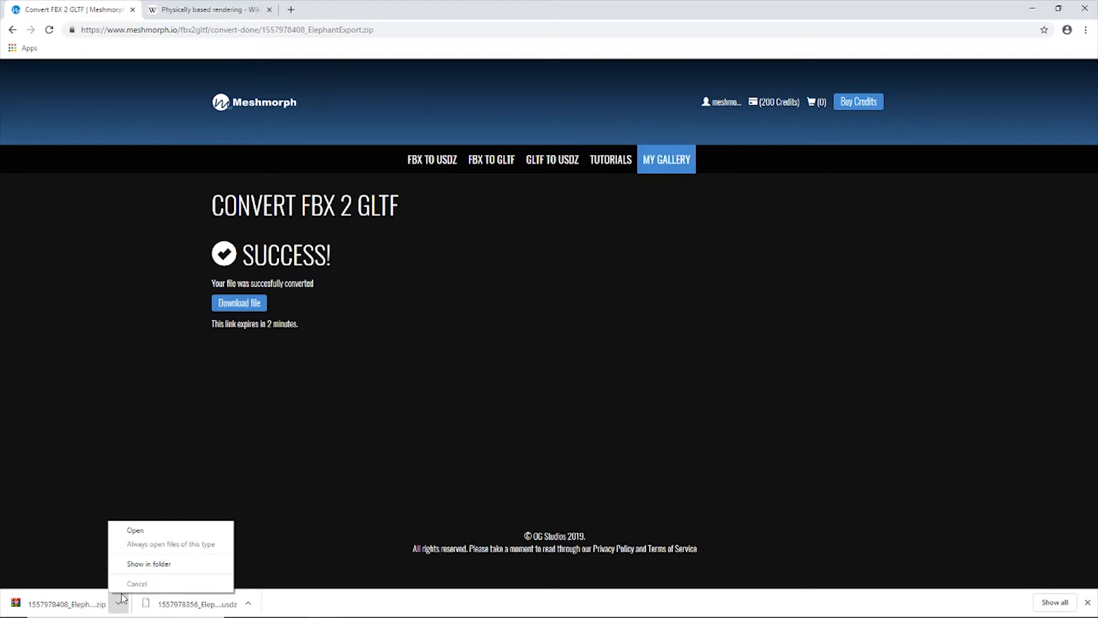
left_click(141, 565)
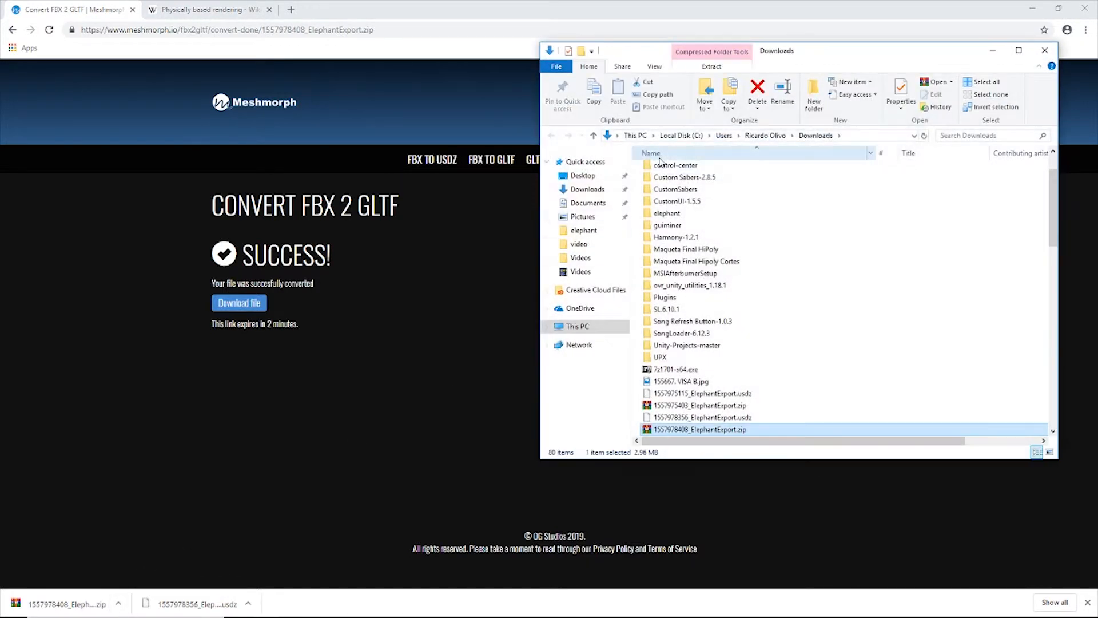
left_click_drag(903, 55, 1097, 123)
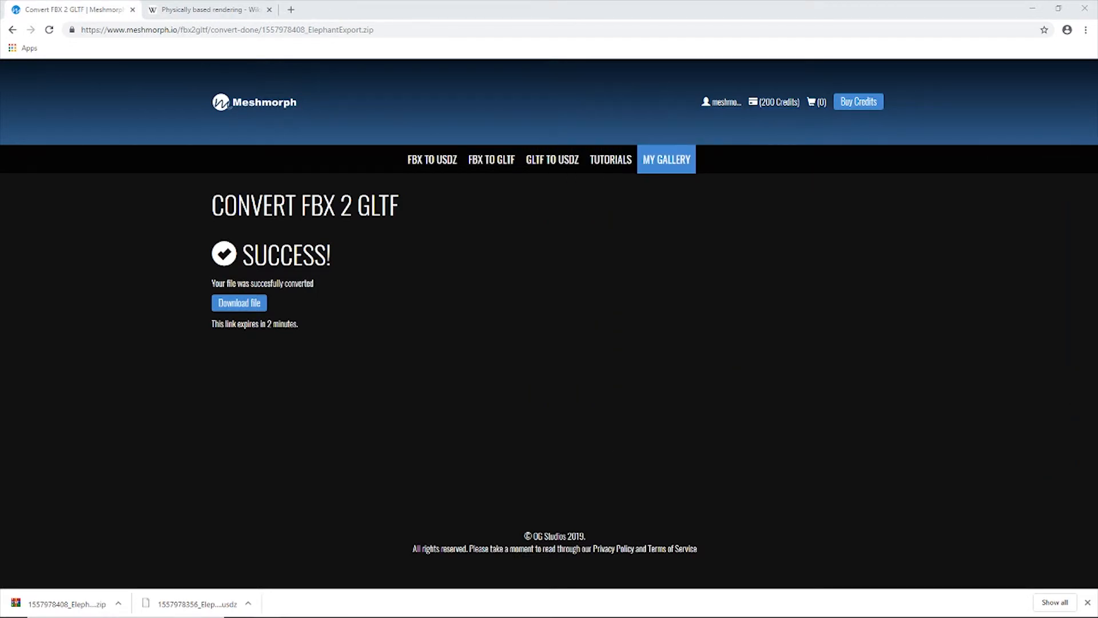
- Search the web for "clayviewer" in a new browser tab and open the Clay Viewer editor page
left_click(291, 10)
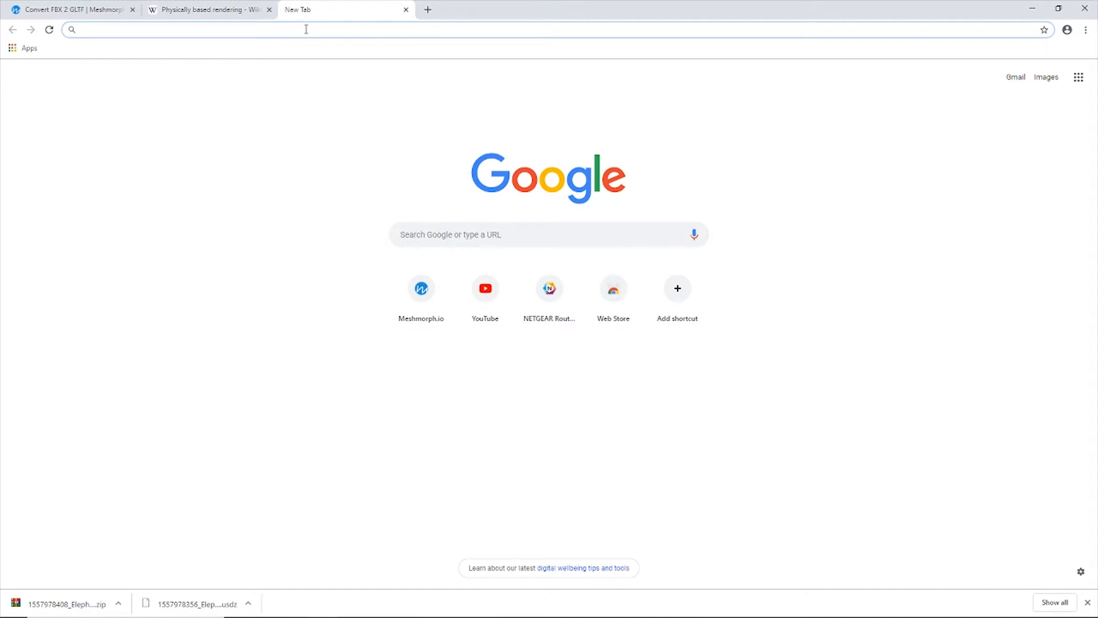
type("clayv")
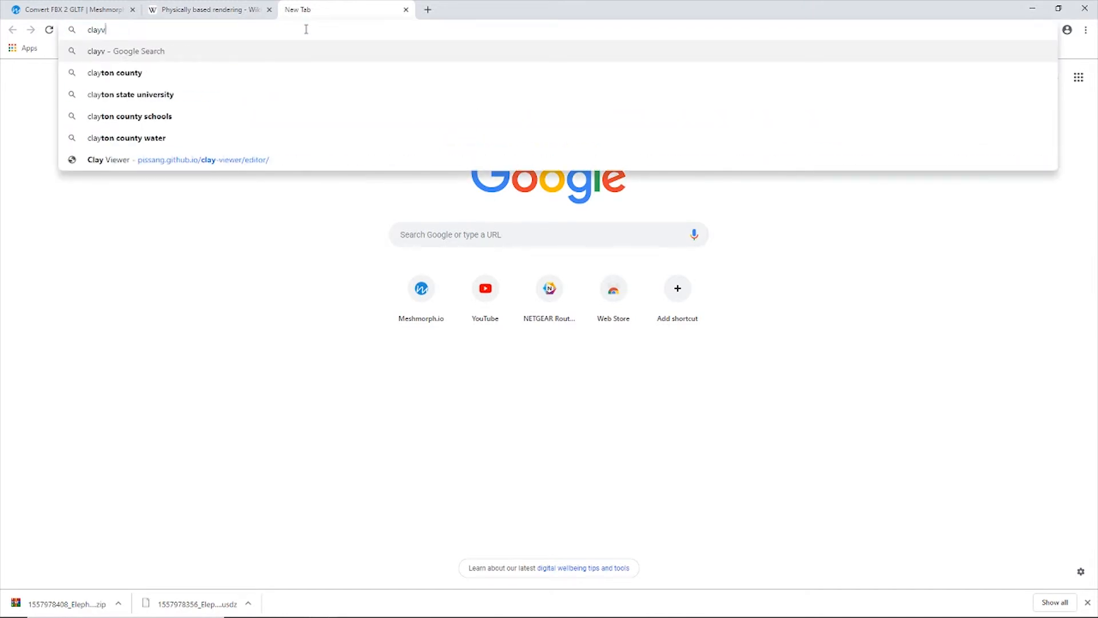
type("iewer")
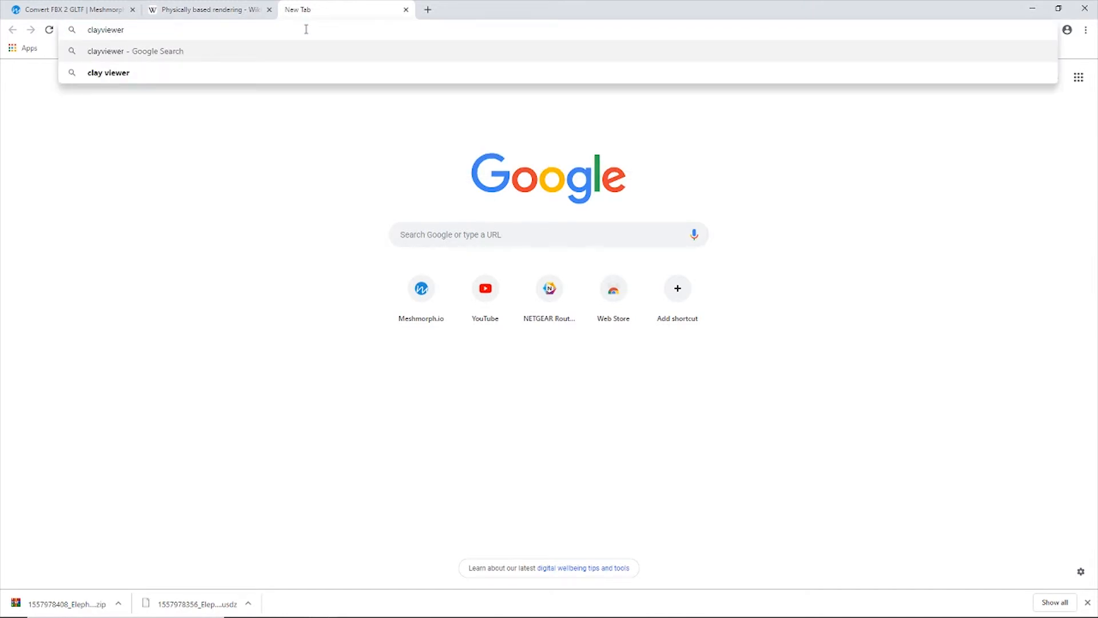
key("Return")
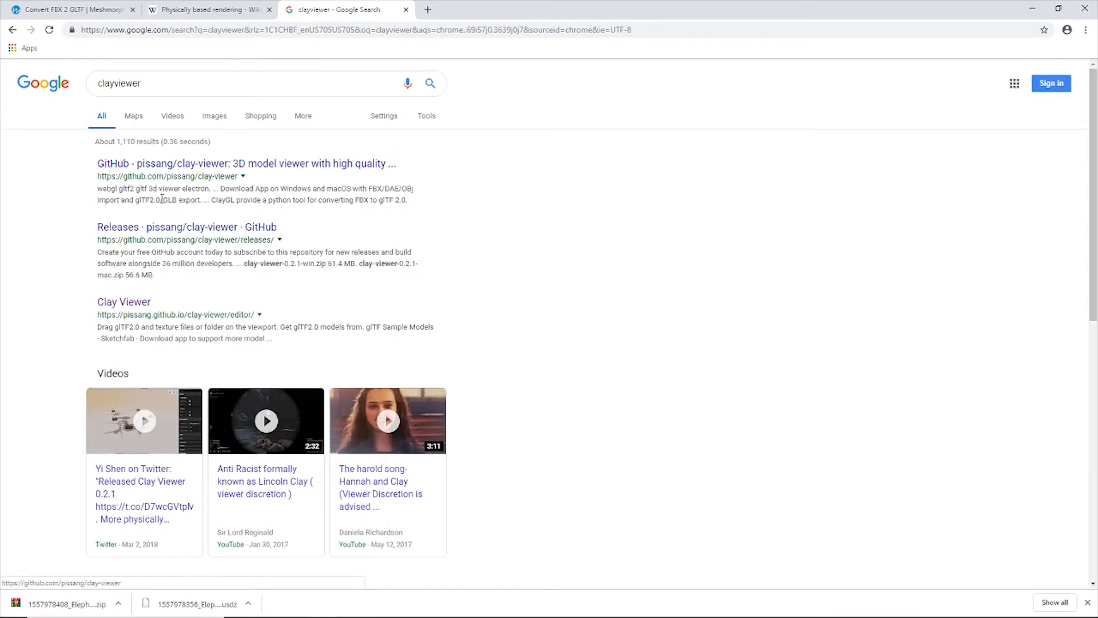
left_click(136, 302)
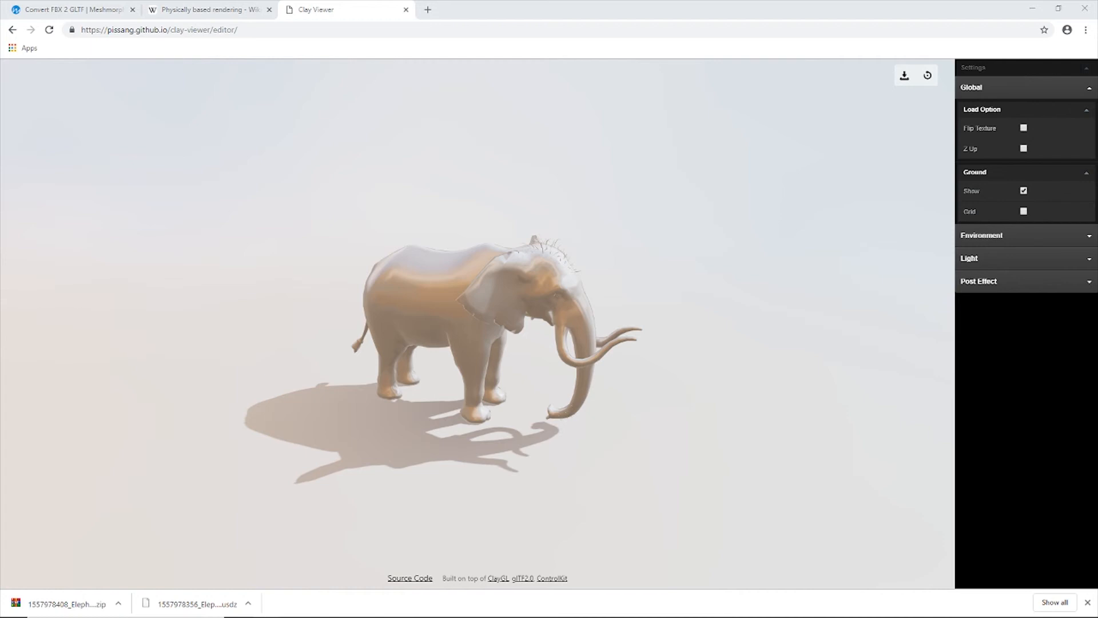
left_click_drag(1097, 97, 910, 185)
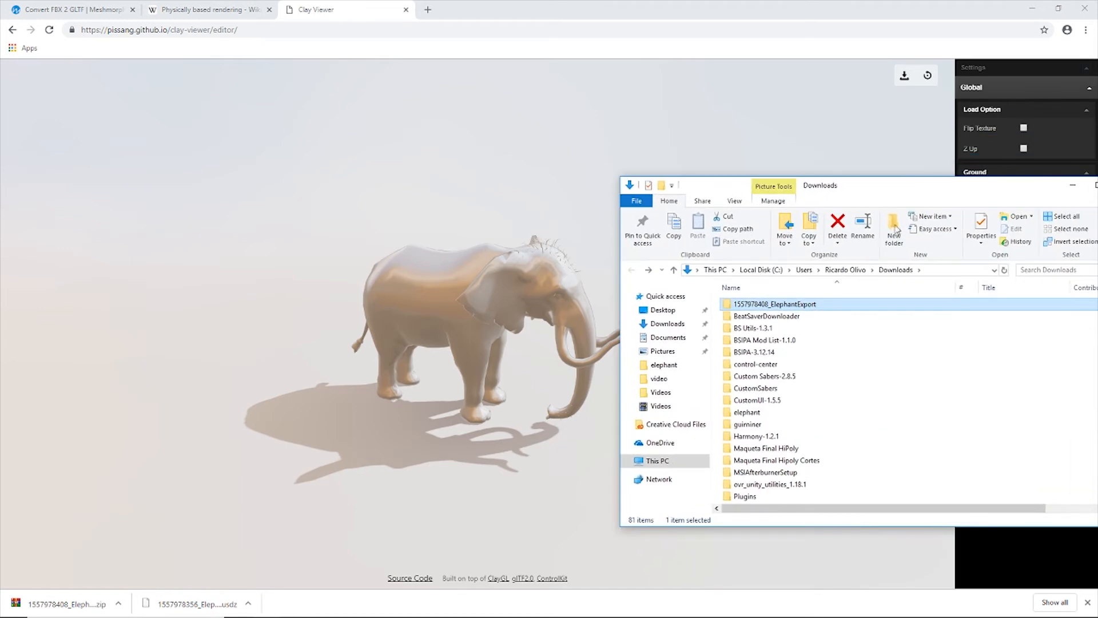
left_click_drag(727, 308, 557, 266)
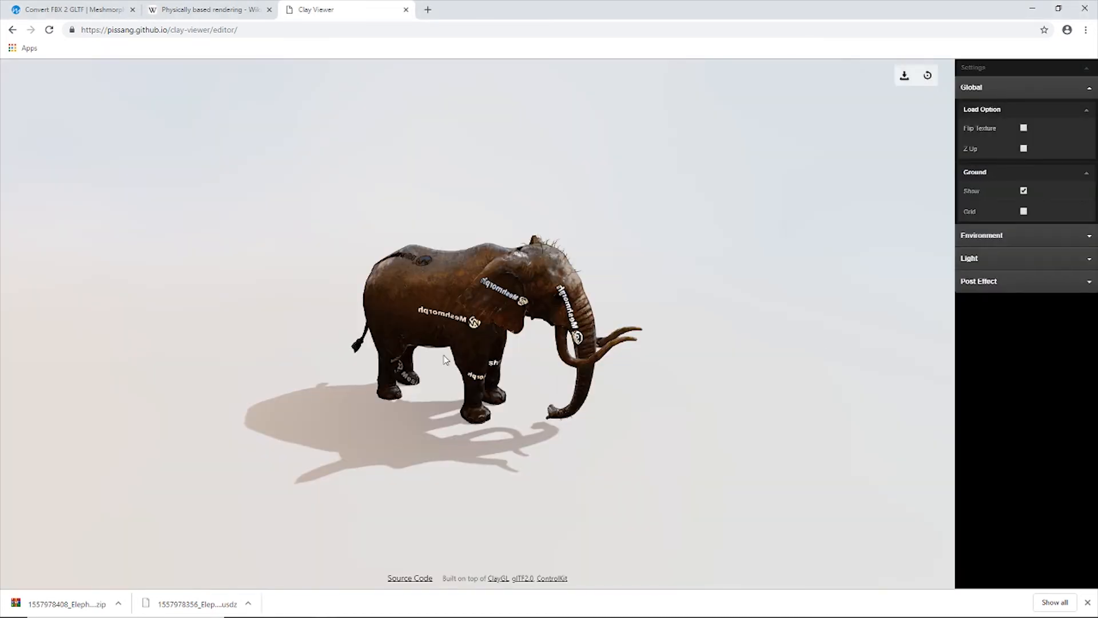
- Examine the elephant's textures and Meshmorph watermarks from the front, both sides, the back and above
left_click_drag(676, 370, 304, 351)
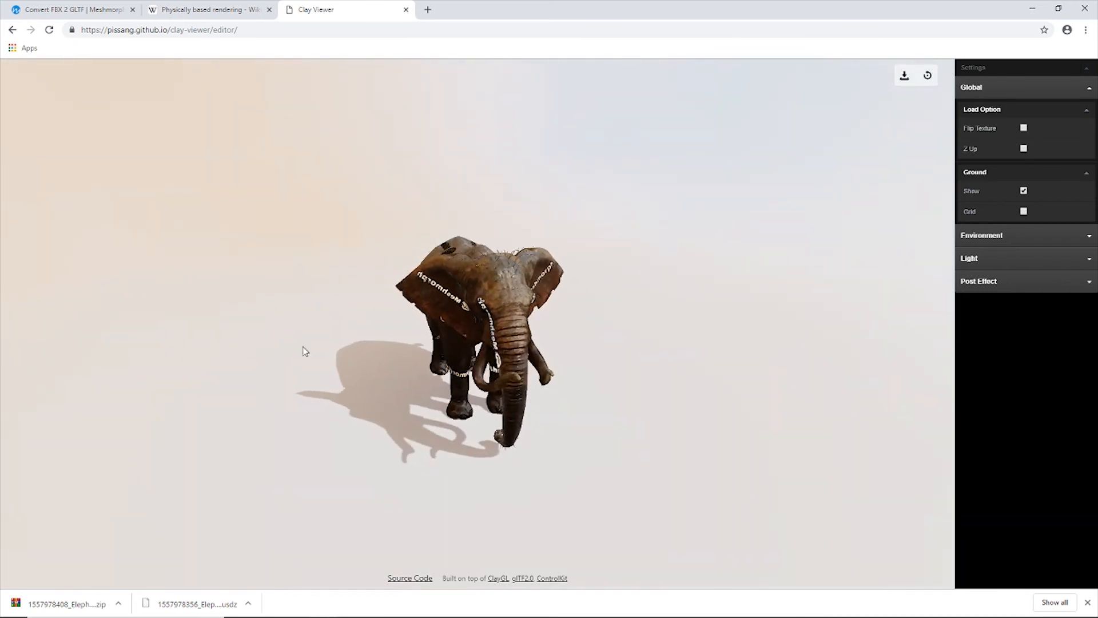
left_click_drag(722, 347, 240, 238)
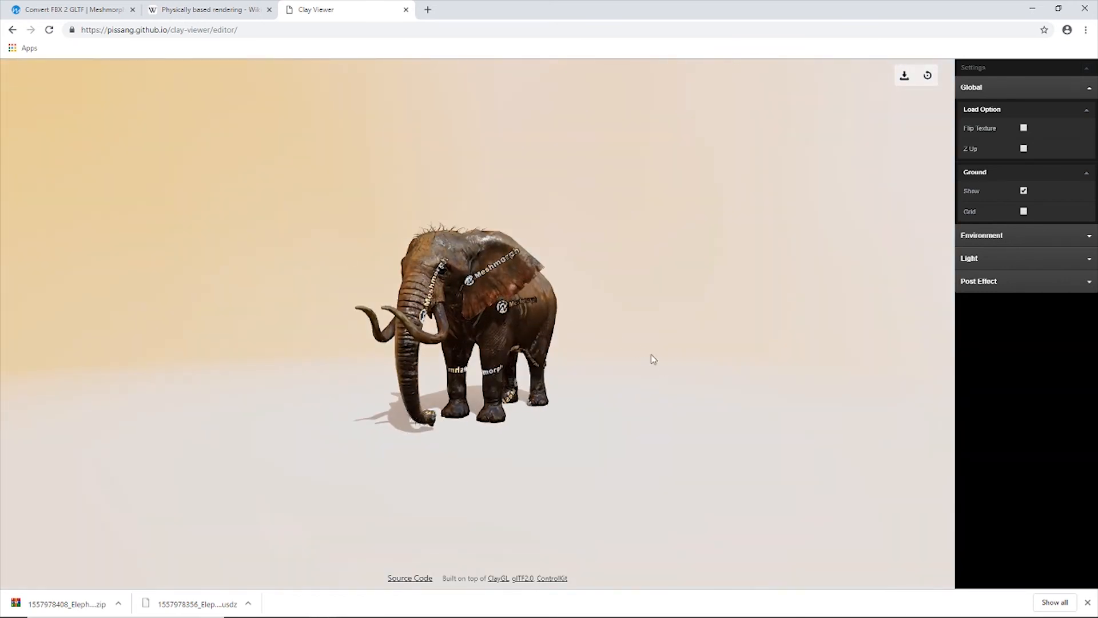
left_click_drag(649, 360, 738, 395)
left_click_drag(282, 359, 739, 344)
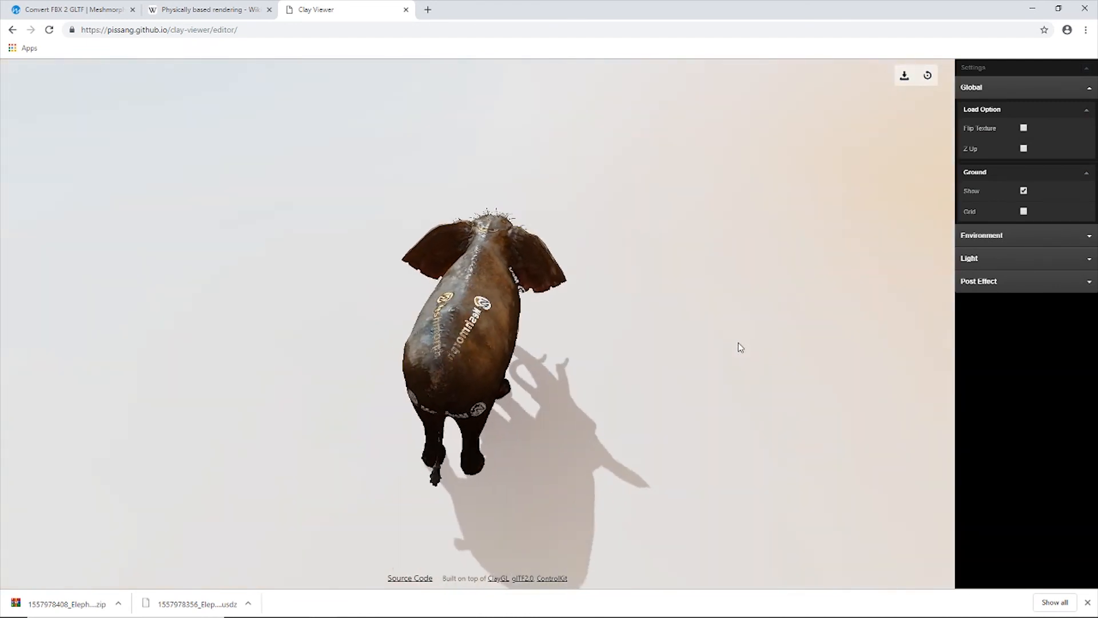
left_click_drag(354, 330, 966, 297)
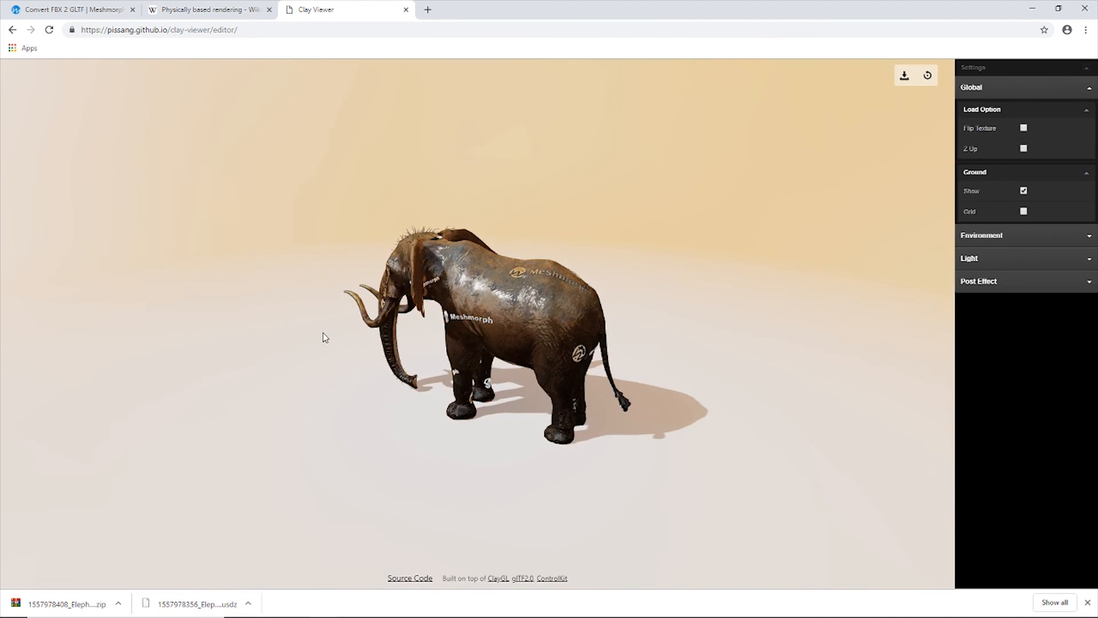
left_click_drag(322, 335, 839, 353)
left_click_drag(306, 345, 545, 228)
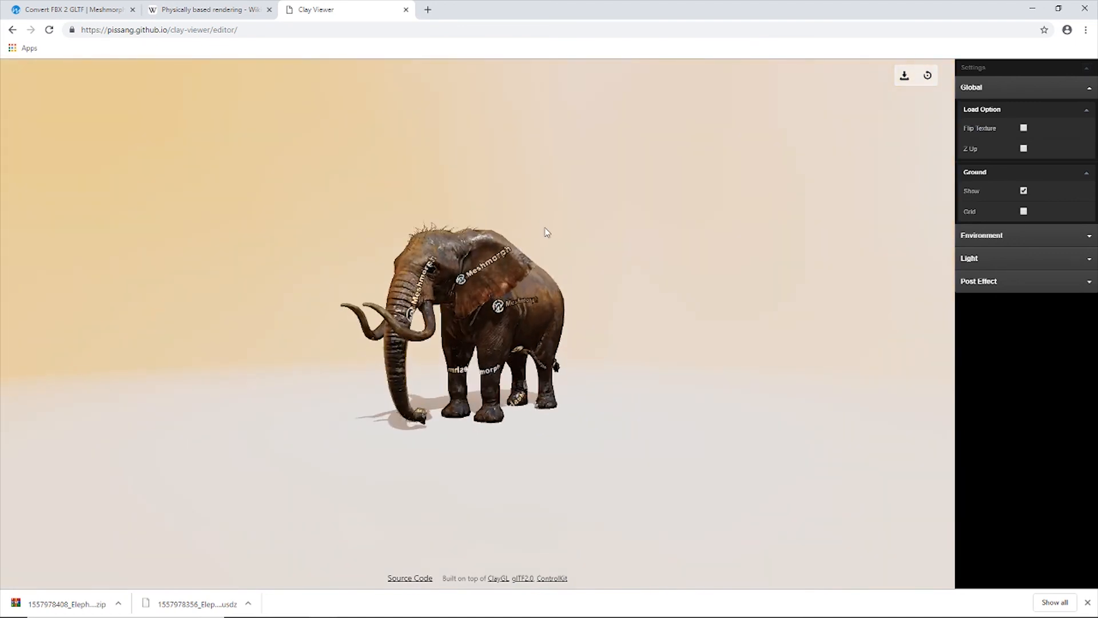